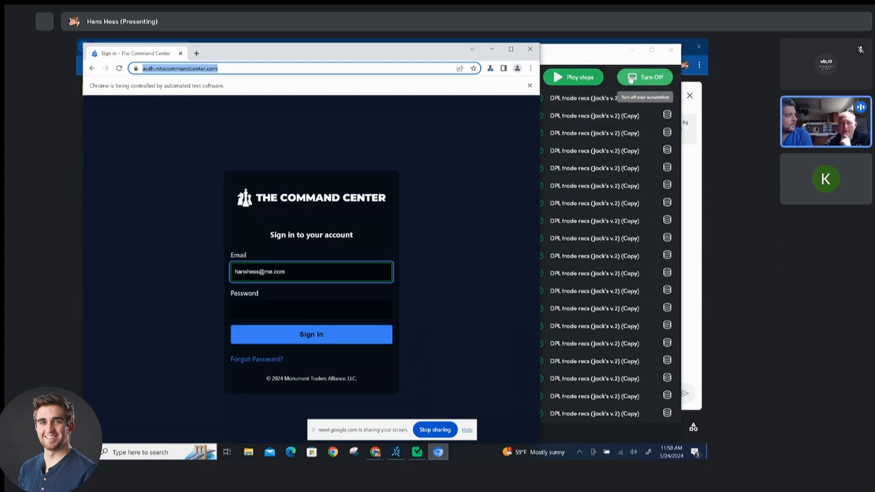
Turn off the scheduled DPL trade recs (Jack's v.2) (Copy) automation and review its run history.
{"action": "left_click", "coordinate": [631, 79]}
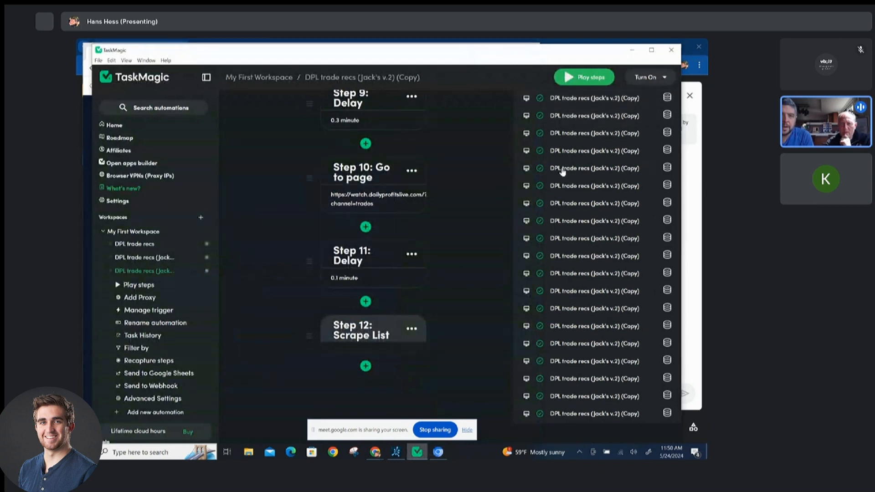
{"action": "scroll", "coordinate": [569, 196], "scroll_direction": "down", "scroll_amount": 5}
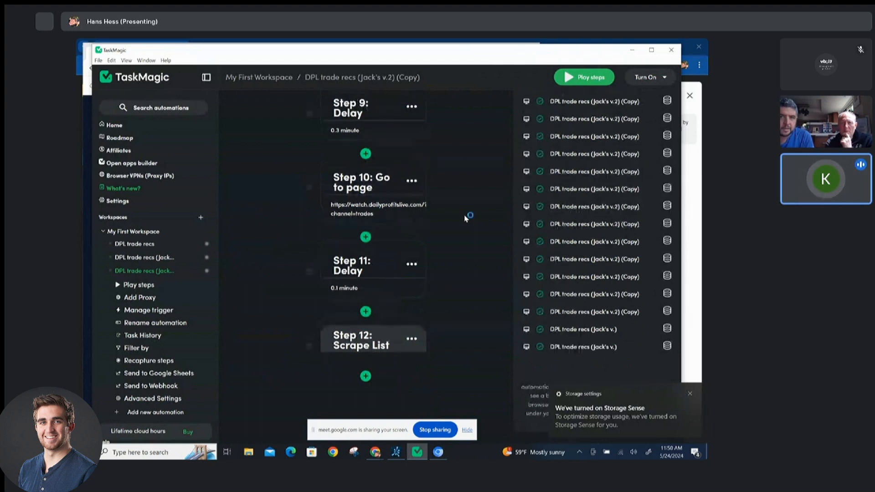
{"action": "scroll", "coordinate": [541, 183], "scroll_direction": "up", "scroll_amount": 5}
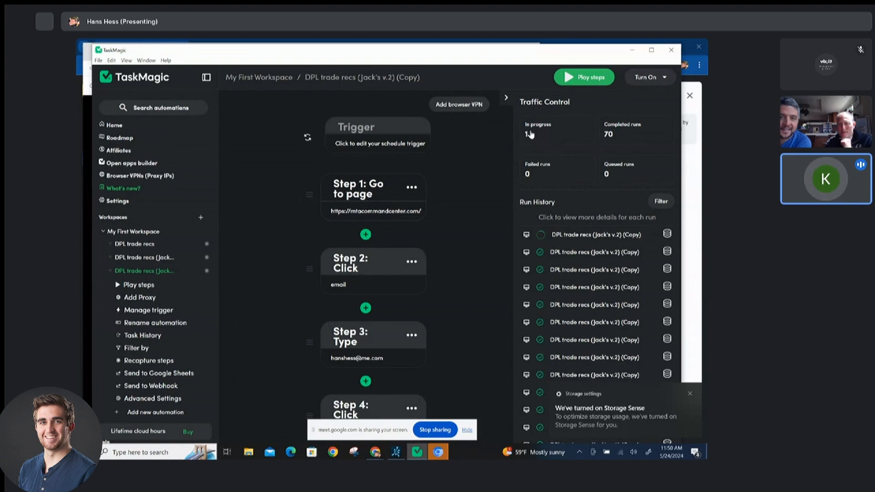
Filter the run history to in-progress runs and select the running run.
{"action": "left_click", "coordinate": [533, 133]}
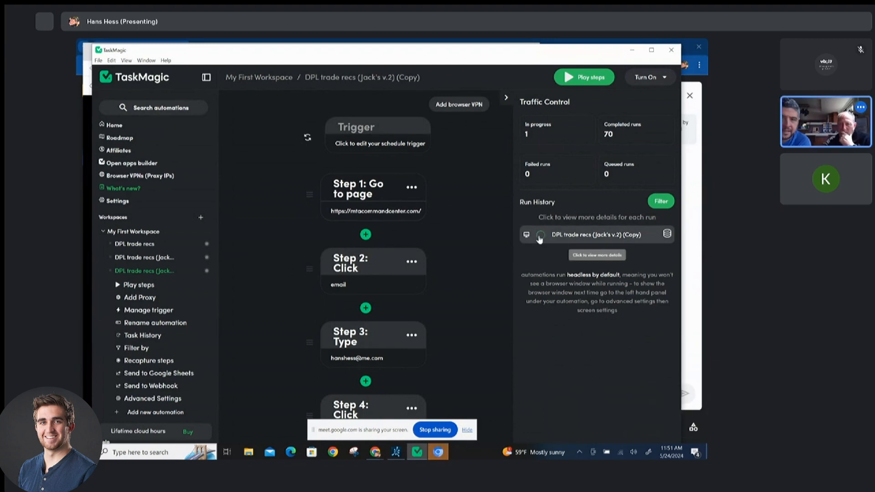
{"action": "left_click", "coordinate": [539, 239]}
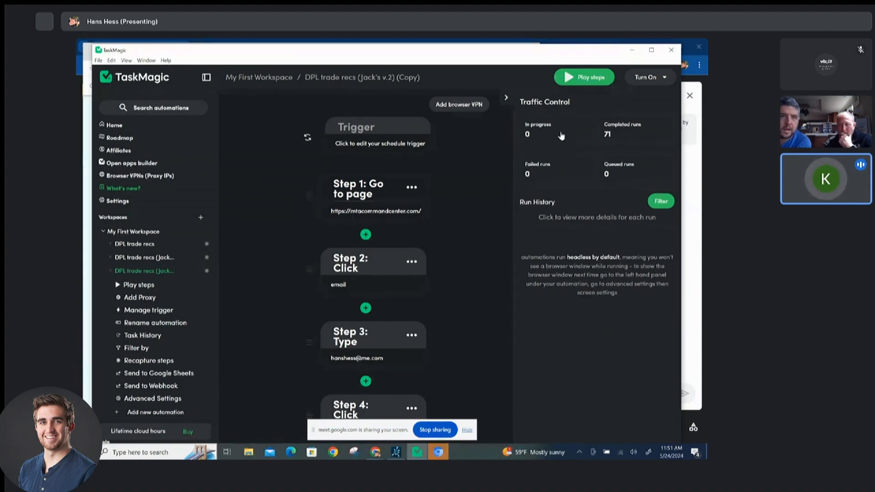
Close the automation's leftover Daily Profits Live browser window.
{"action": "left_click_drag", "start_coordinate": [577, 58], "coordinate": [562, 68]}
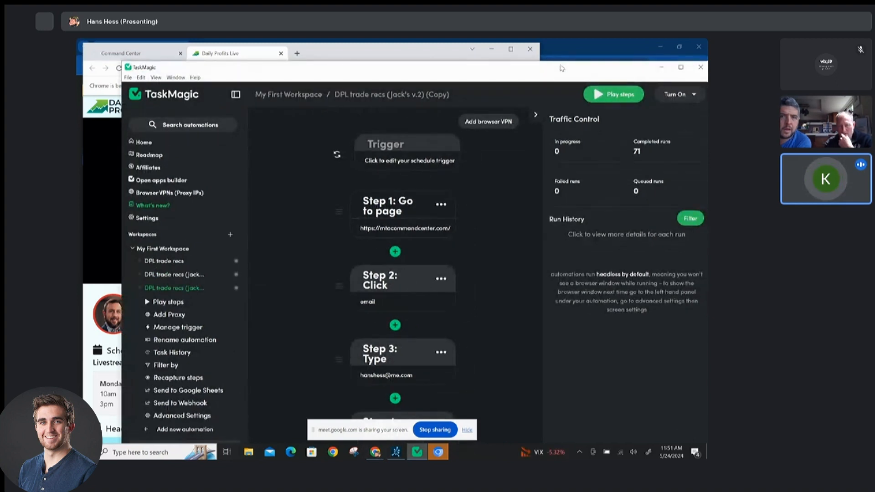
{"action": "left_click", "coordinate": [529, 51]}
{"action": "left_click_drag", "start_coordinate": [534, 64], "coordinate": [516, 41]}
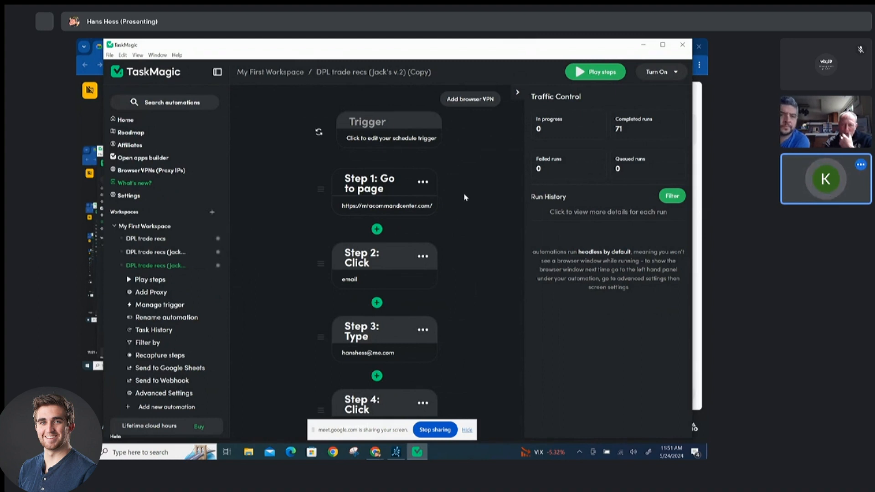
{"action": "scroll", "coordinate": [464, 195], "scroll_direction": "down", "scroll_amount": 3}
{"action": "scroll", "coordinate": [464, 192], "scroll_direction": "up", "scroll_amount": 3}
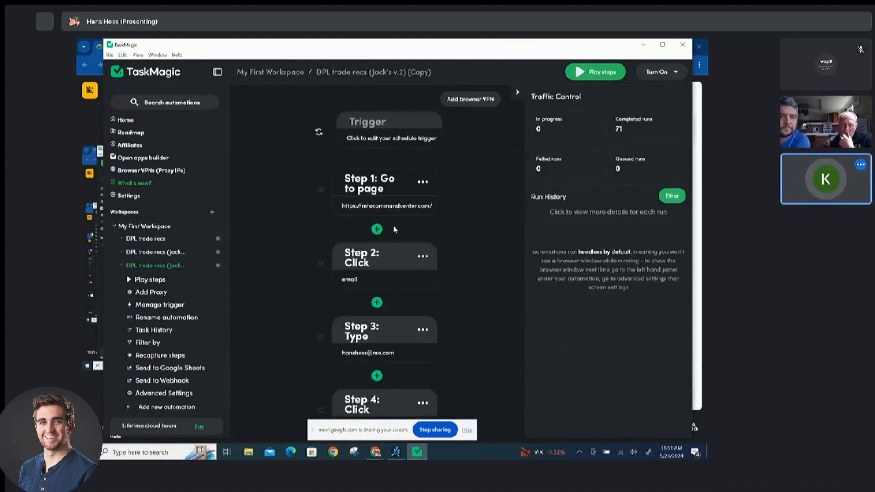
{"action": "left_click", "coordinate": [377, 229]}
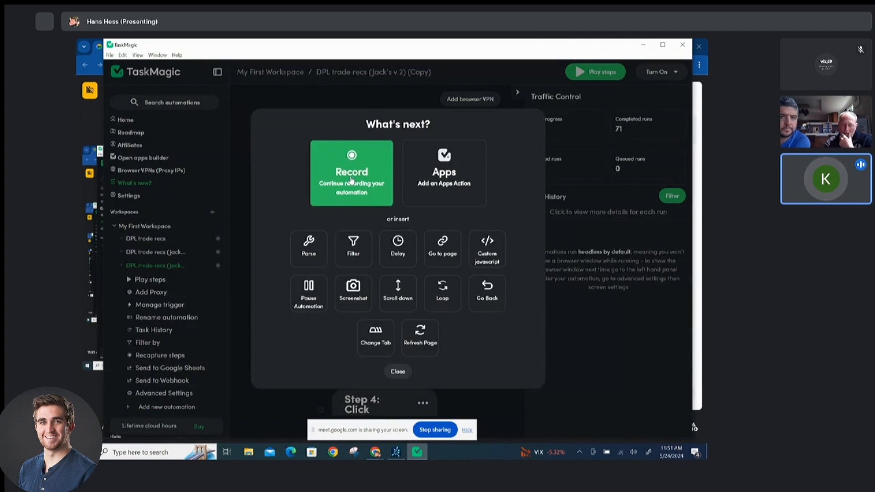
{"action": "left_click", "coordinate": [351, 178]}
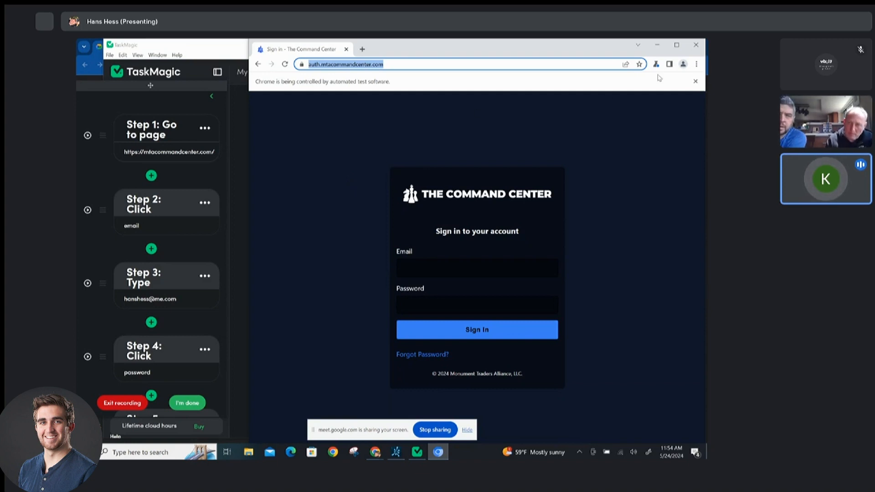
{"action": "left_click", "coordinate": [696, 46]}
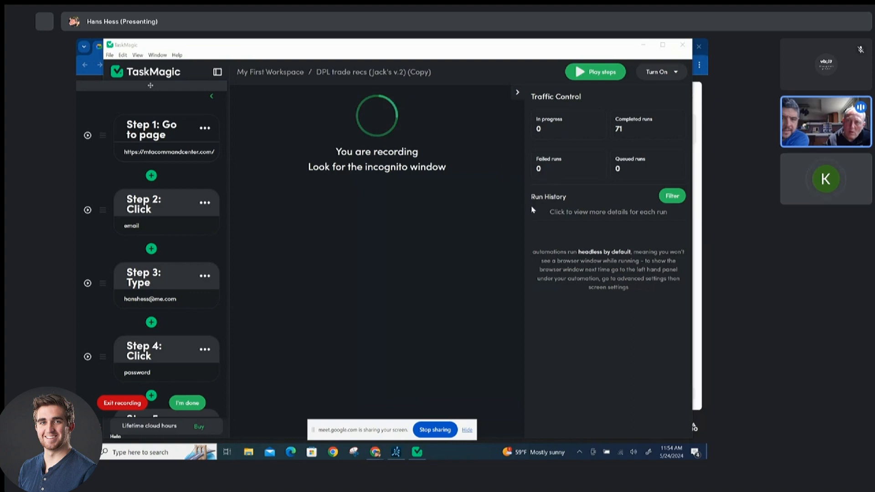
{"action": "left_click", "coordinate": [123, 403]}
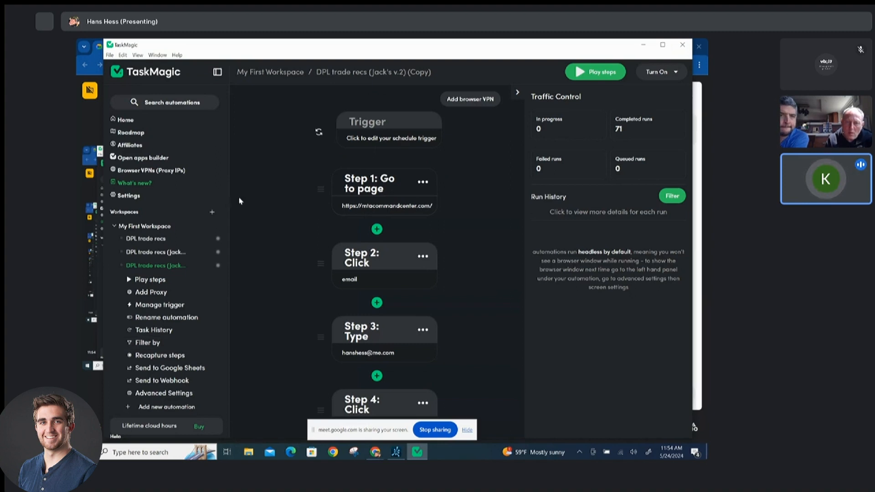
Create a new Chrome profile named hj in the Chrome profiles settings.
{"action": "left_click", "coordinate": [143, 200]}
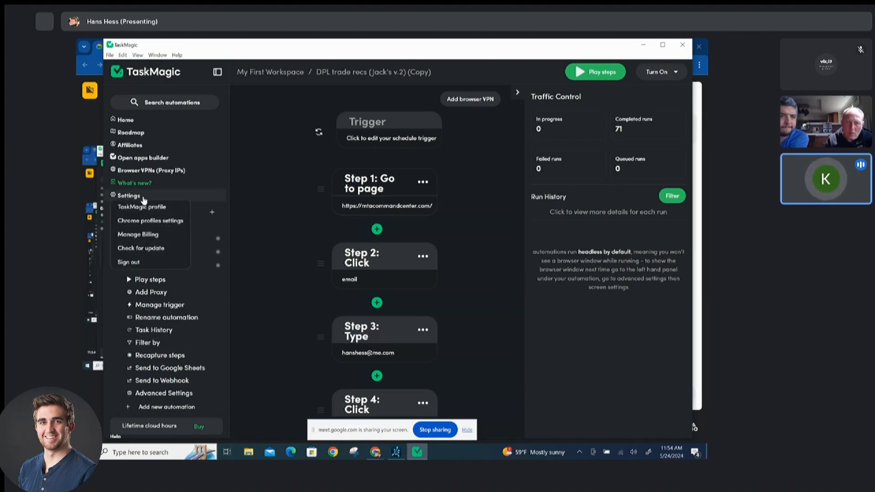
{"action": "left_click", "coordinate": [150, 221]}
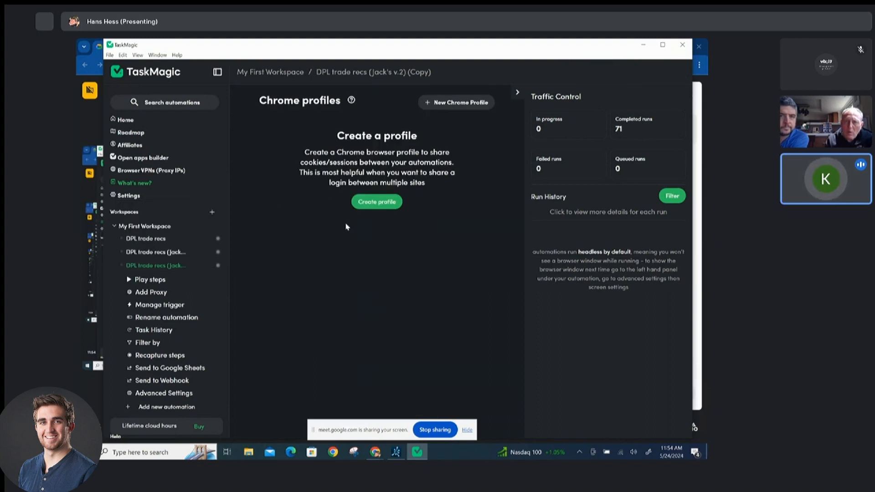
{"action": "left_click", "coordinate": [376, 203]}
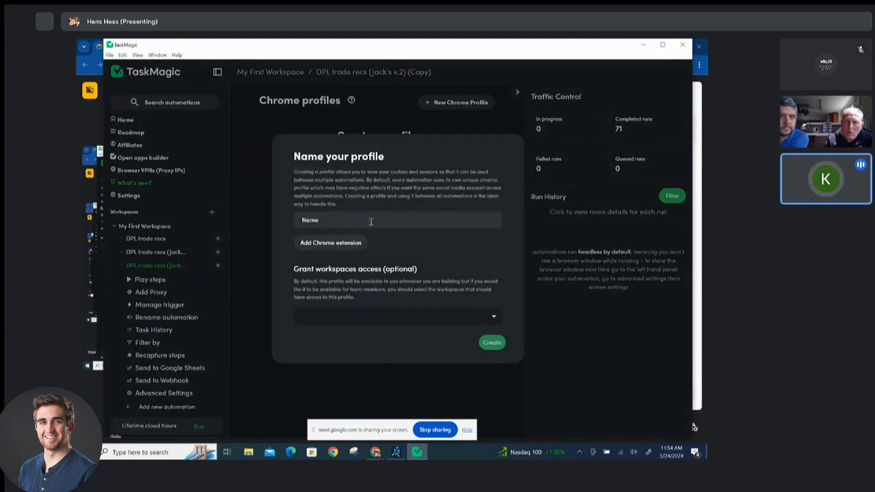
{"action": "left_click", "coordinate": [333, 221]}
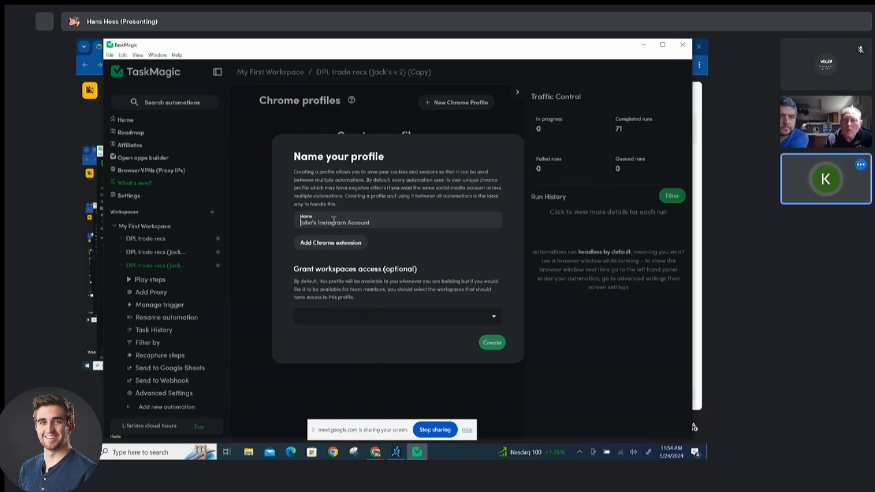
{"action": "type", "text": "hj"}
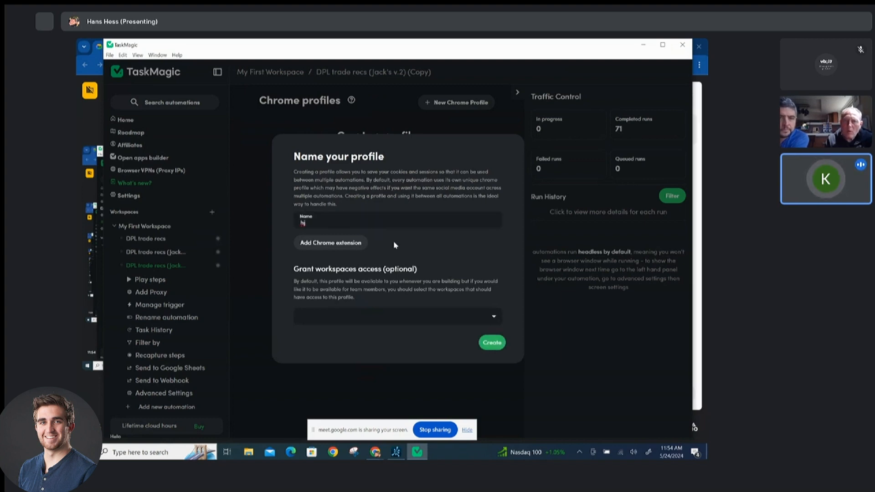
{"action": "left_click", "coordinate": [491, 338]}
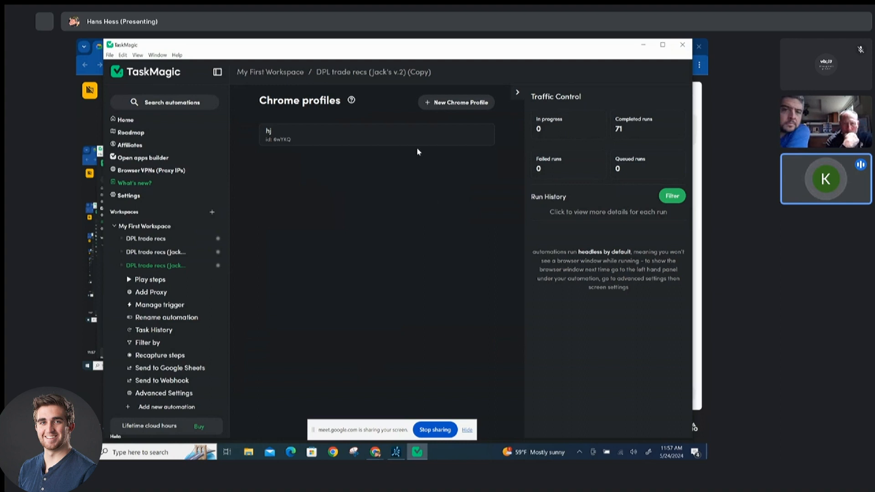
Launch a browser window using the hj Chrome profile.
{"action": "left_click", "coordinate": [380, 136]}
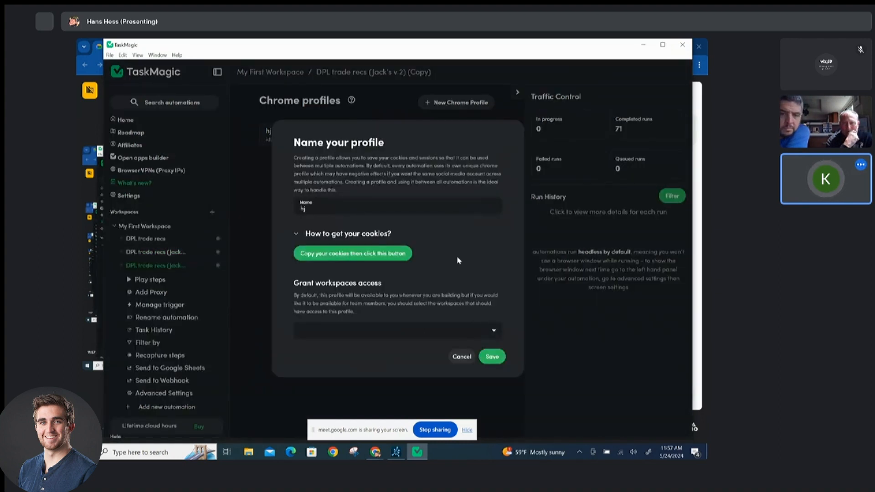
{"action": "left_click", "coordinate": [461, 357]}
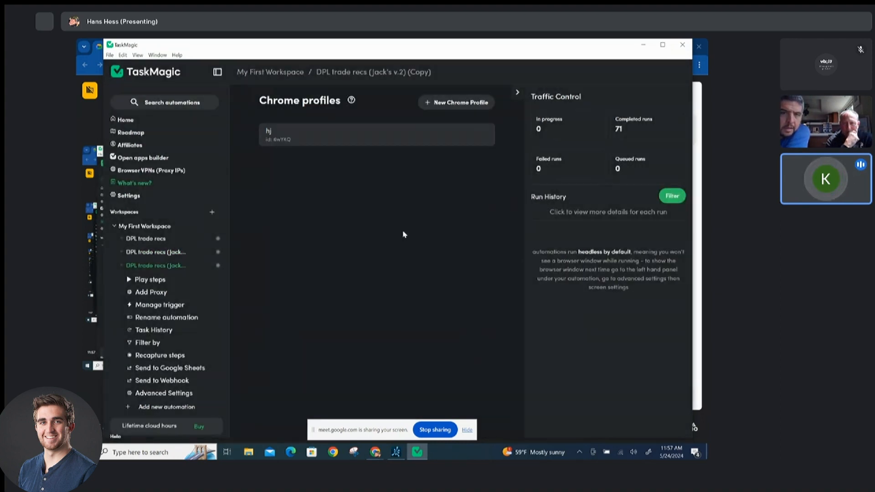
{"action": "mouse_move", "coordinate": [344, 143]}
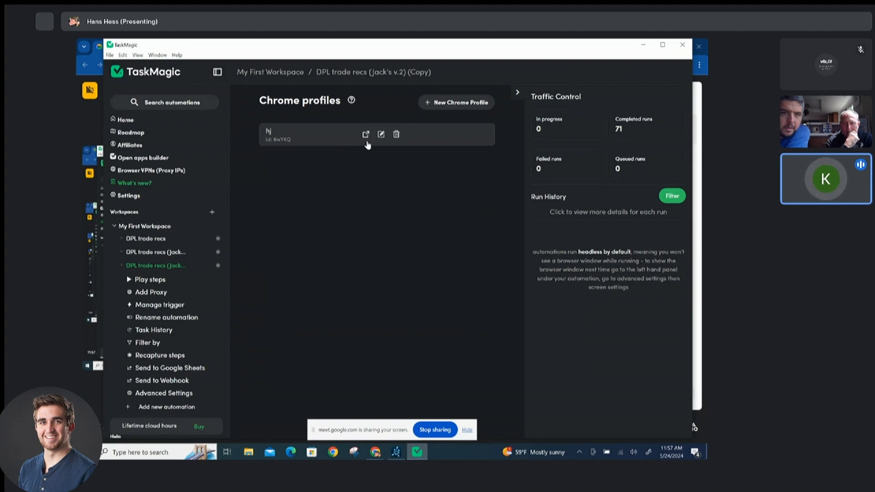
{"action": "left_click", "coordinate": [366, 136]}
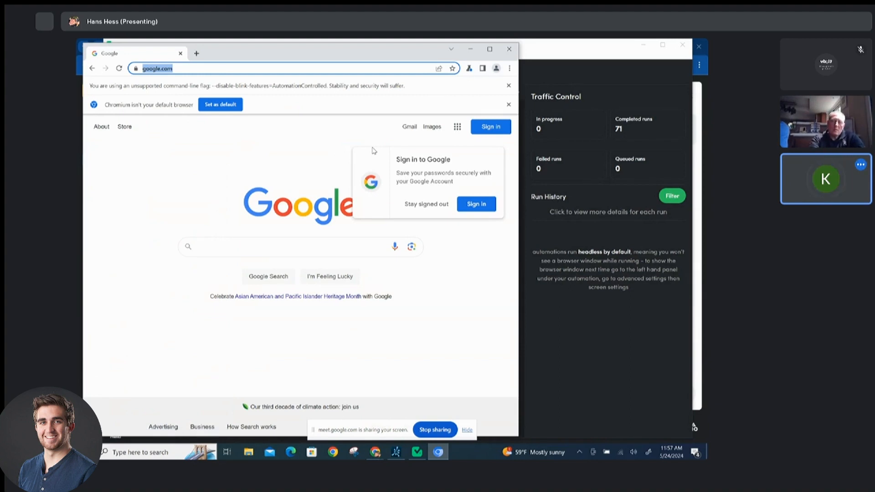
Go to dailyprofitslive.com in the profile's browser.
{"action": "type", "text": "daily"}
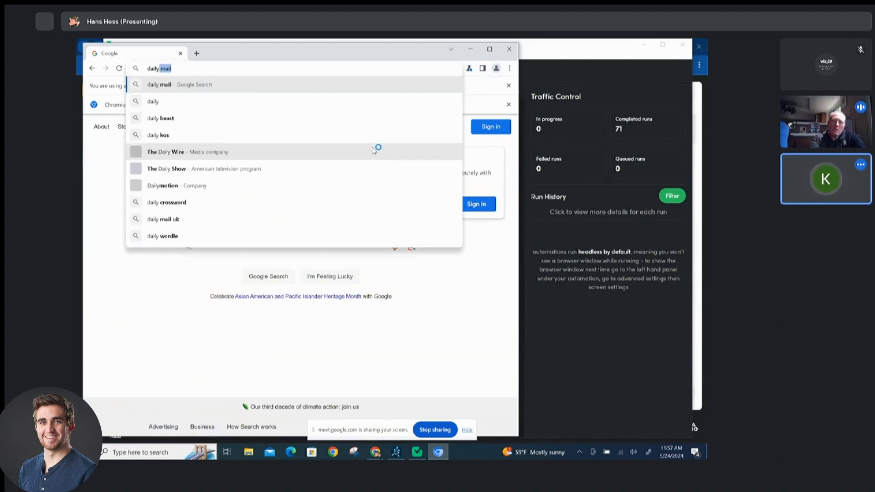
{"action": "type", "text": "profitslive.com"}
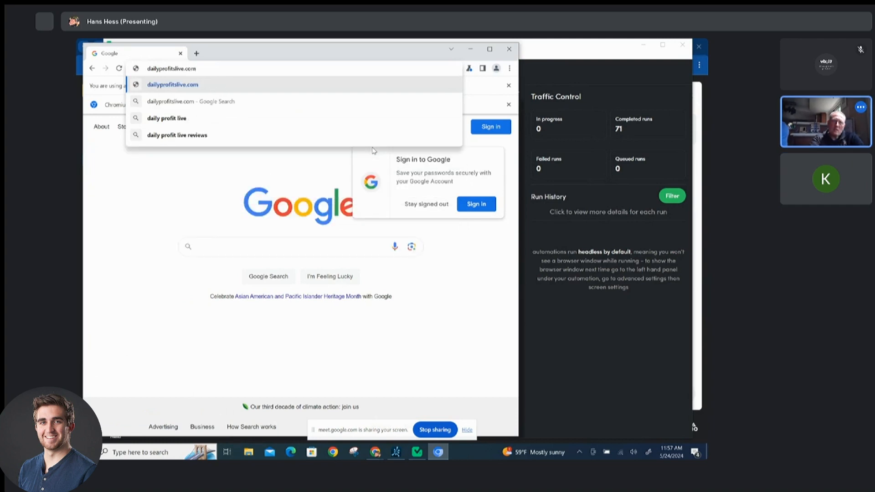
{"action": "key", "text": "Return"}
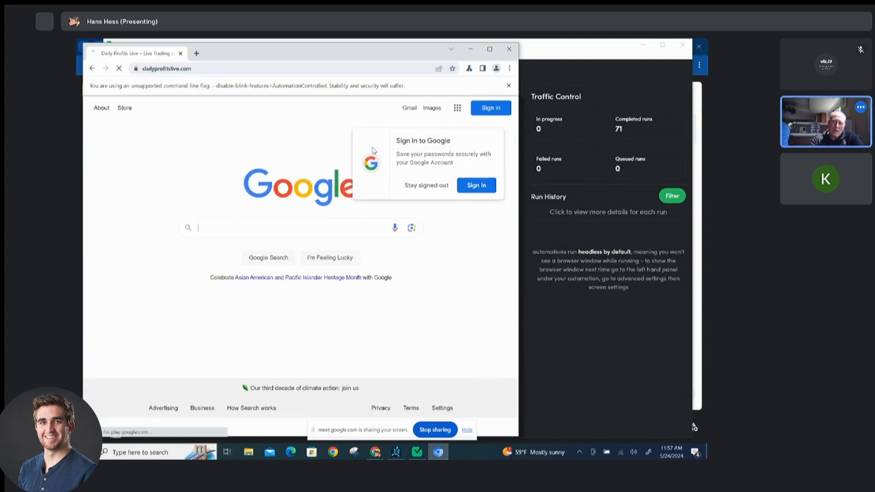
Start signing in to Daily Profits Live and enter the account e-mail on The Command Center login.
{"action": "left_click", "coordinate": [480, 119]}
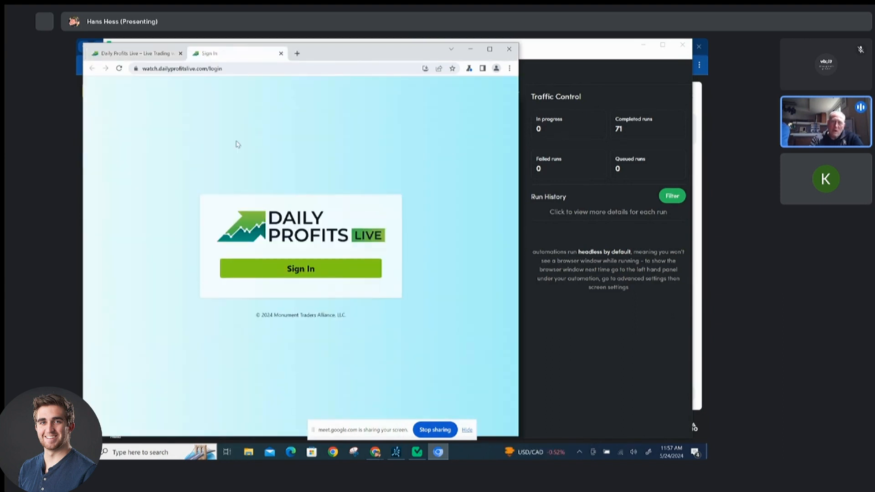
{"action": "left_click", "coordinate": [310, 271]}
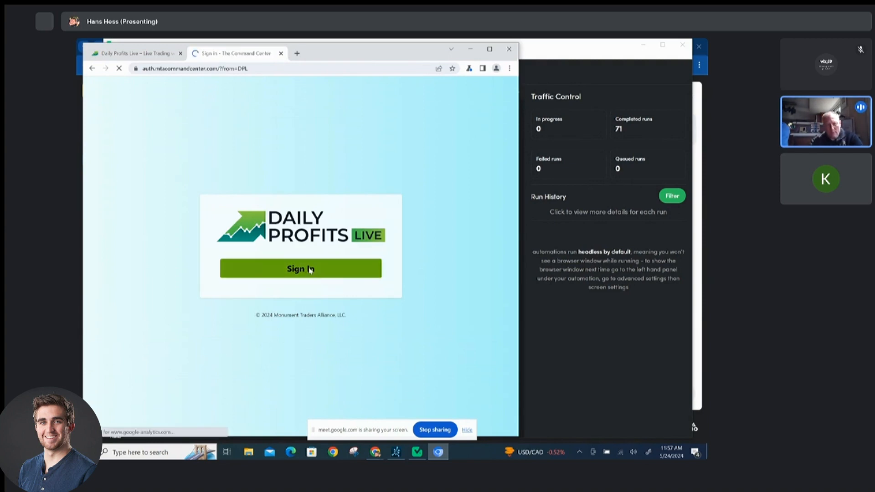
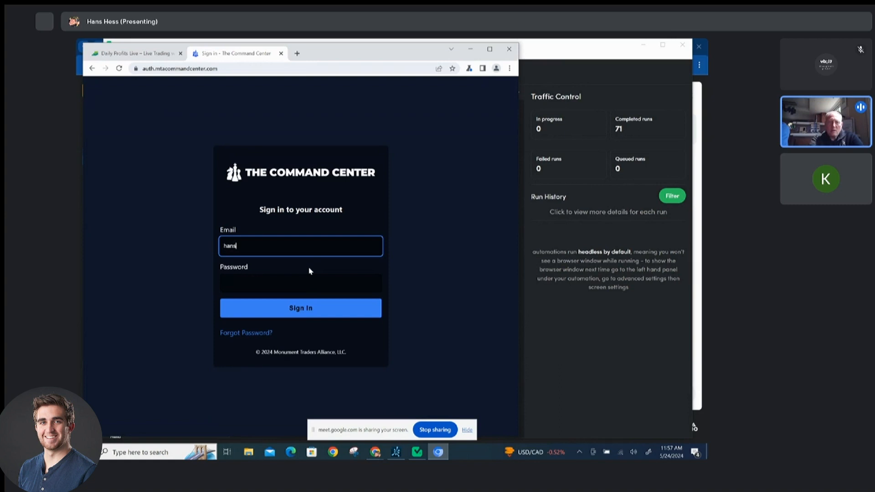
{"action": "key", "text": "Tab"}
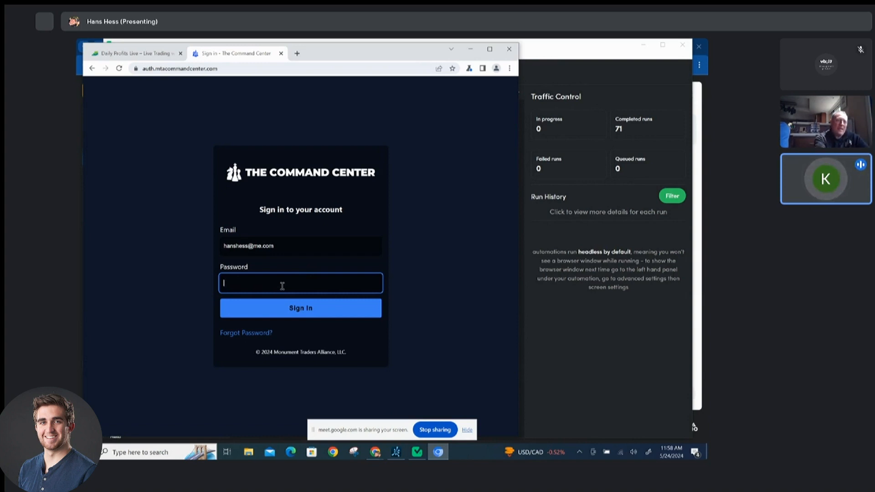
Enter the account password in the Password field.
{"action": "type", "text": "•••"}
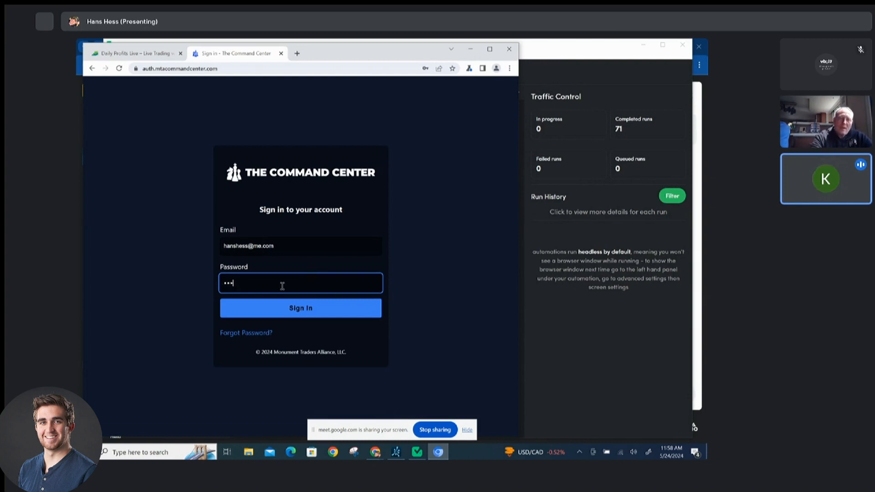
{"action": "type", "text": "•••"}
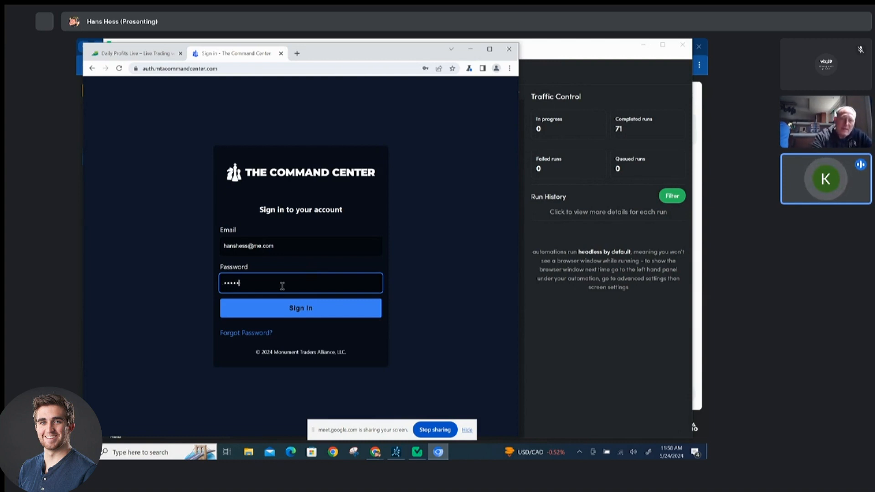
{"action": "type", "text": "••••"}
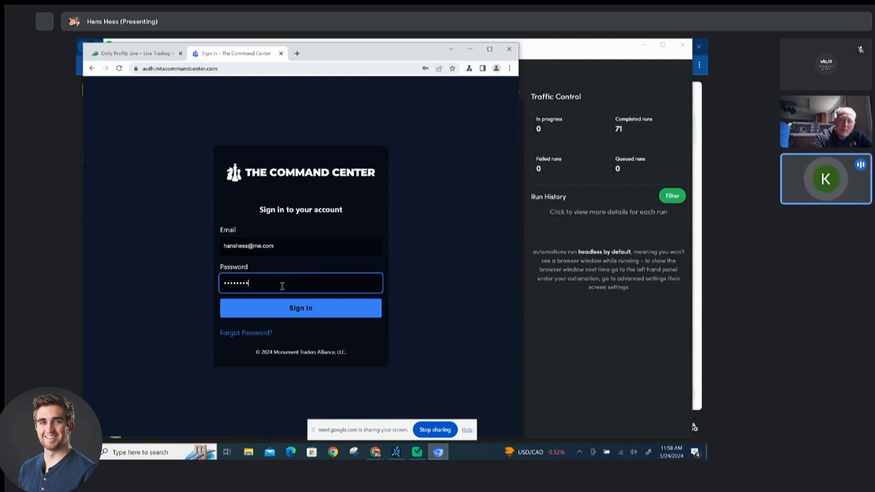
{"action": "type", "text": "•••••"}
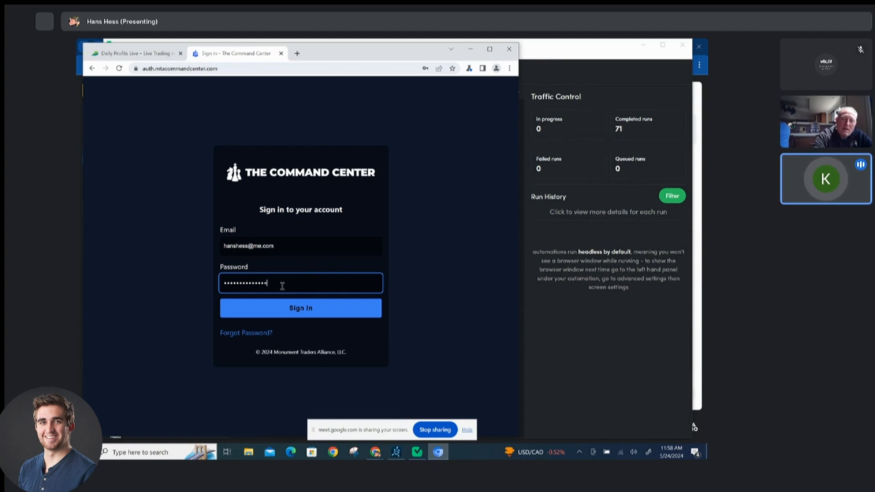
{"action": "type", "text": "•"}
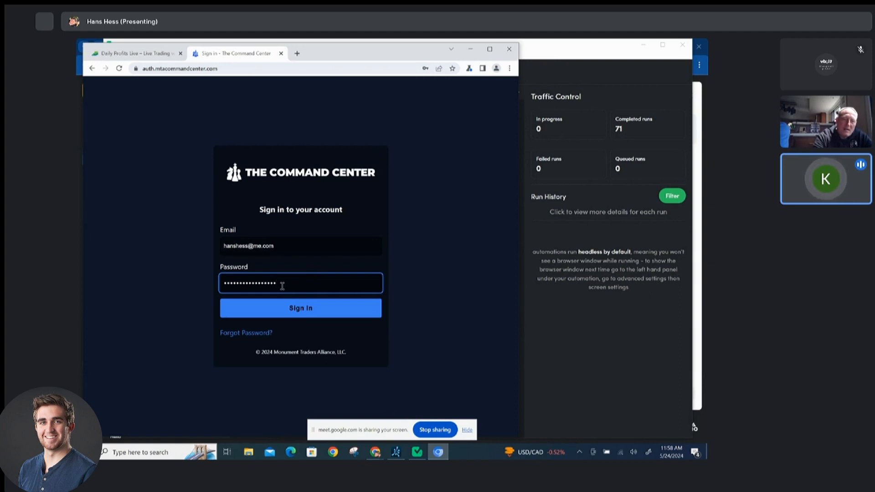
{"action": "type", "text": "••"}
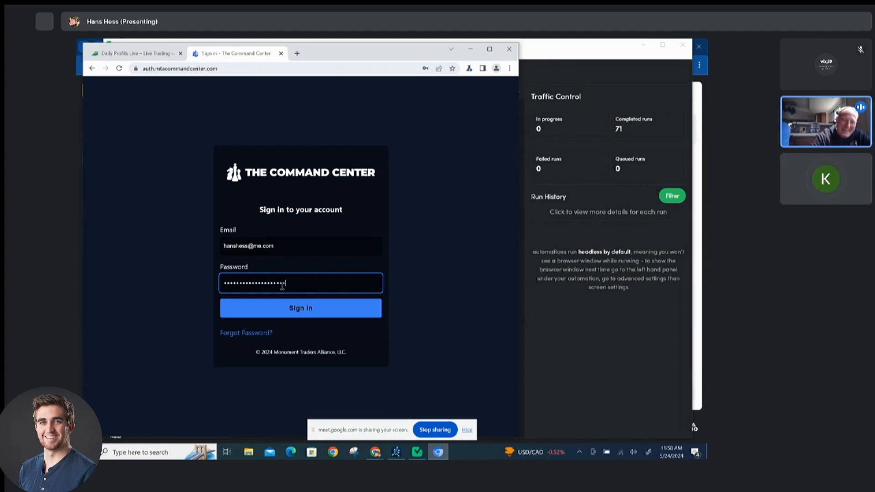
Sign in to The Command Center and save the password in the browser.
{"action": "left_click", "coordinate": [294, 308]}
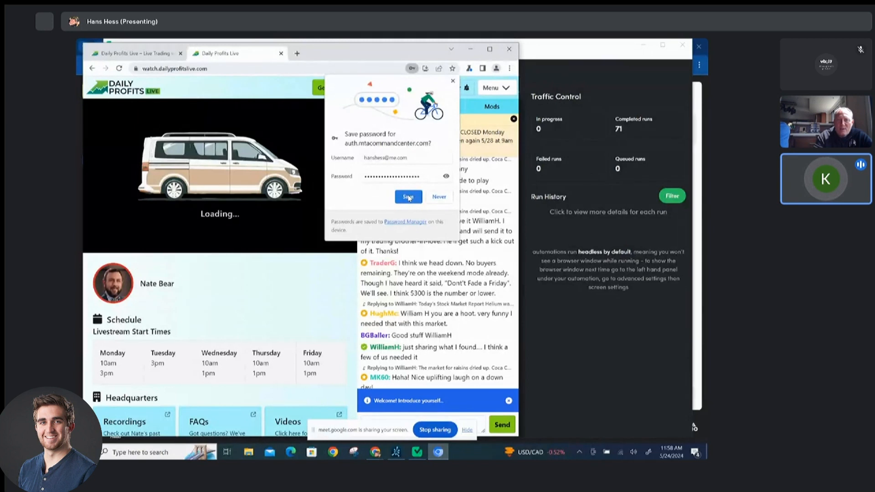
{"action": "left_click", "coordinate": [408, 197]}
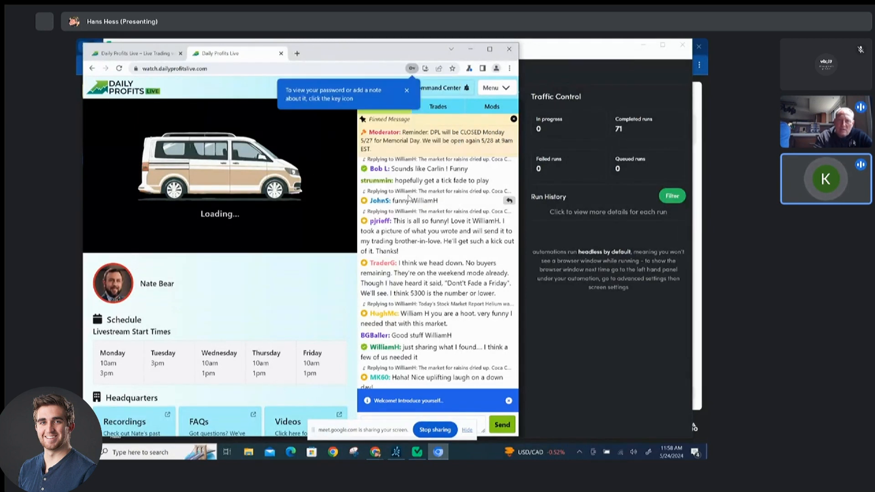
{"action": "left_click", "coordinate": [407, 91]}
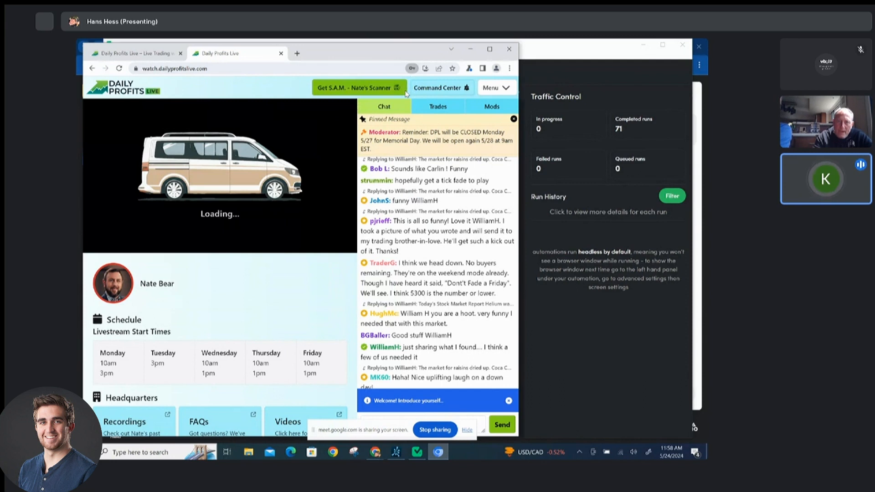
Open the Trades channel on Daily Profits Live, then close the hj profile's browser window.
{"action": "left_click", "coordinate": [439, 107]}
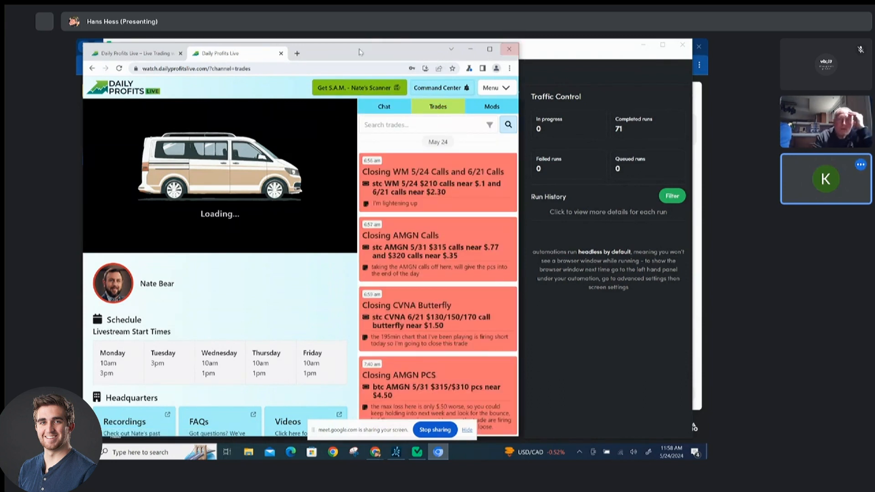
{"action": "left_click", "coordinate": [588, 73]}
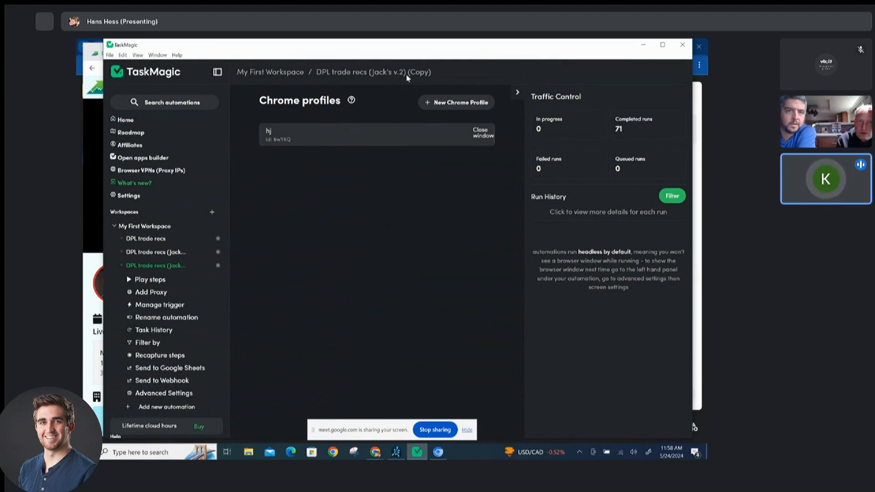
{"action": "left_click", "coordinate": [480, 132]}
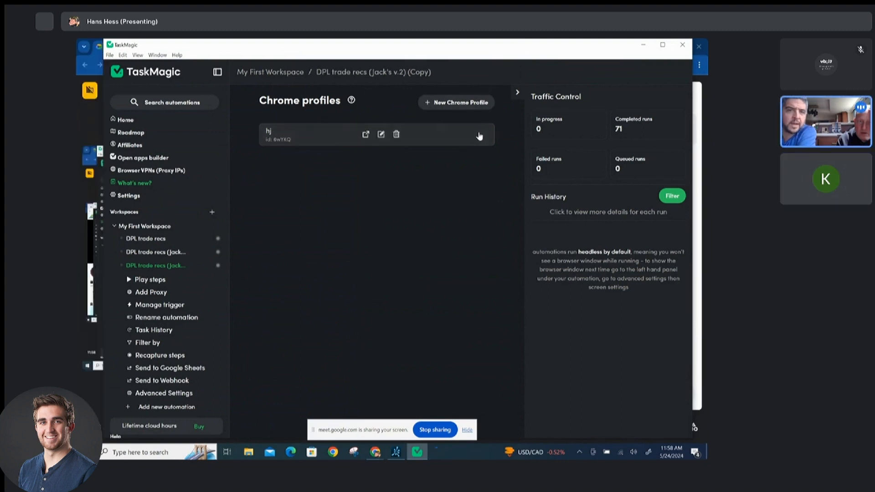
Relaunch the hj Chrome profile and go to mtacommandcenter.com.
{"action": "left_click", "coordinate": [365, 135]}
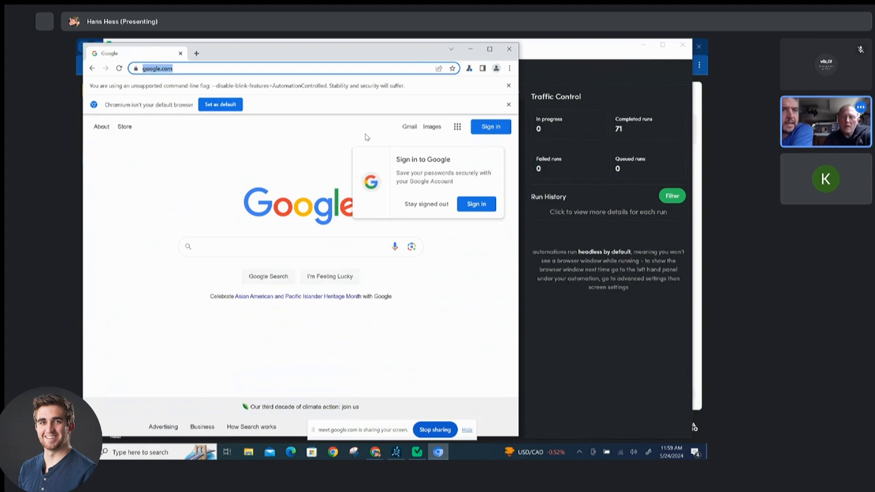
{"action": "type", "text": "mta"}
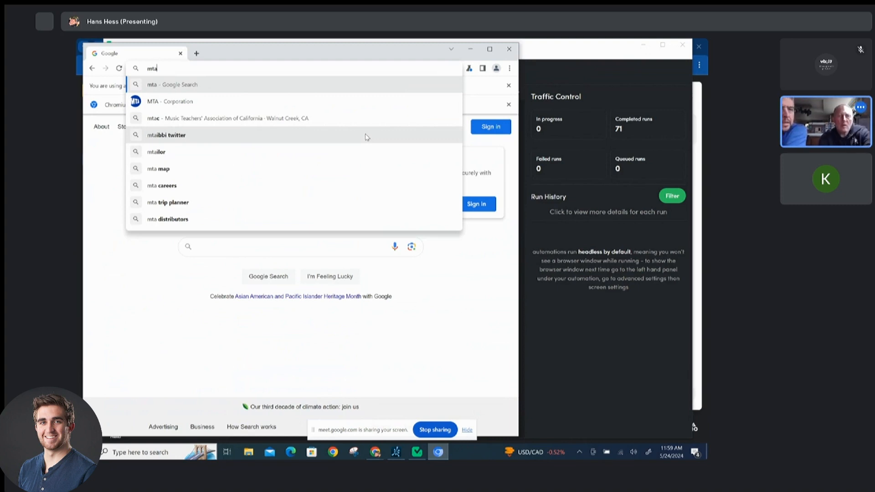
{"action": "type", "text": "comma"}
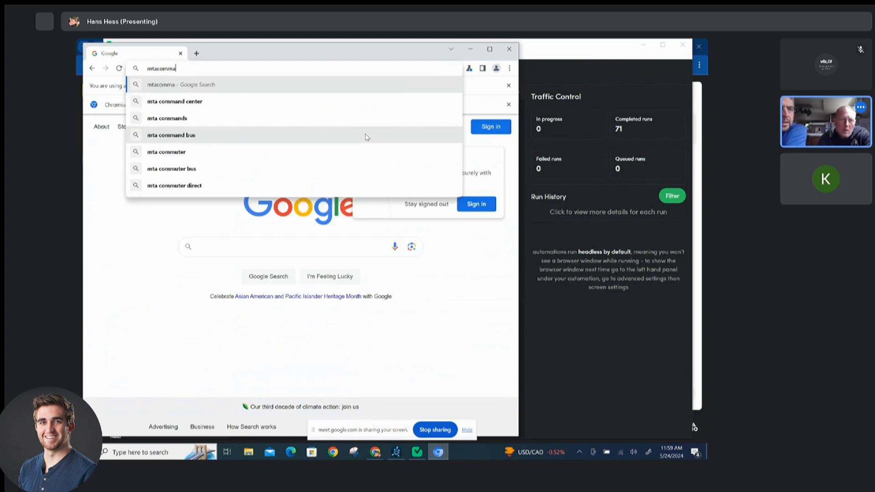
{"action": "key", "text": "BackSpace"}
{"action": "key", "text": "BackSpace"}
{"action": "key", "text": "BackSpace"}
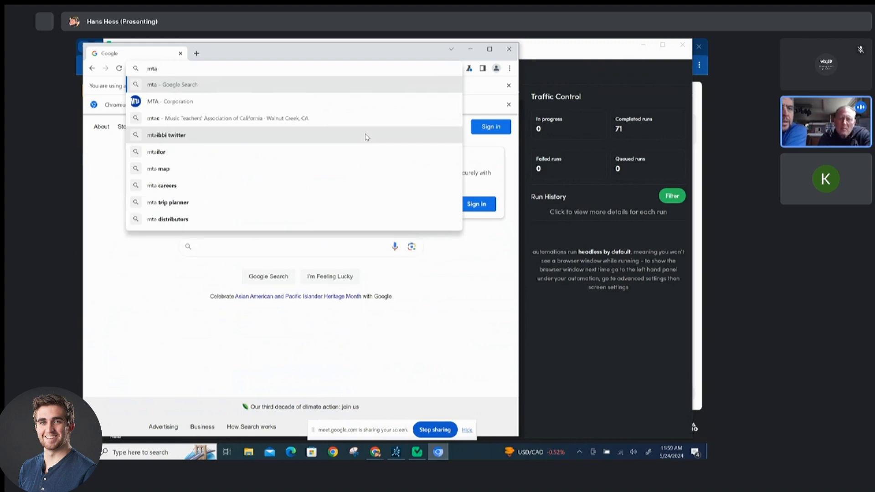
{"action": "type", "text": "commandcenter.com"}
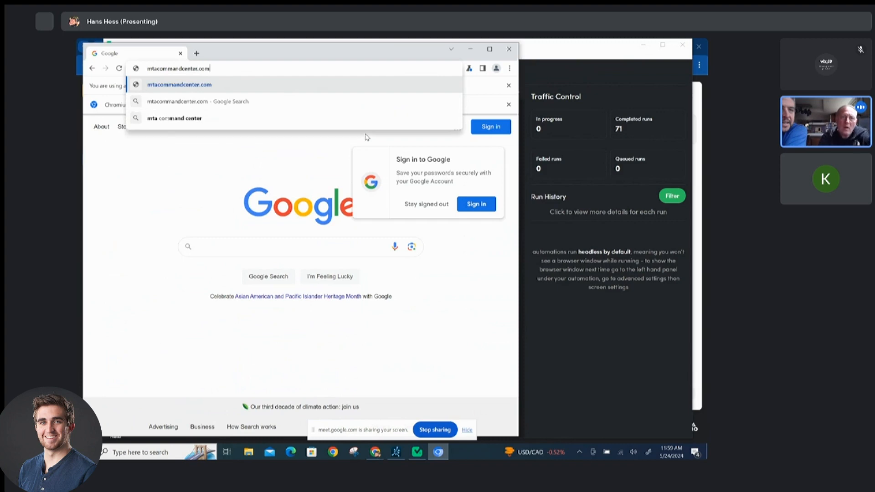
{"action": "key", "text": "Return"}
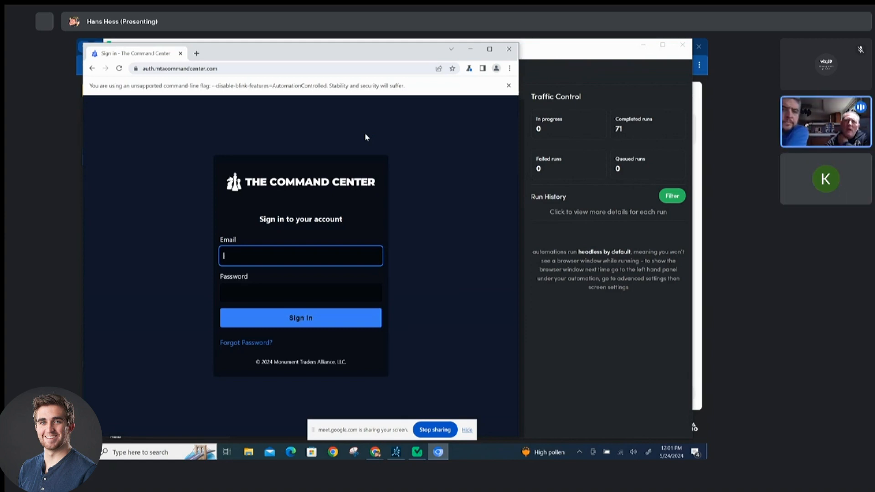
Inspect the browser's profile menu to check whether the profile is signed in.
{"action": "left_click", "coordinate": [496, 70]}
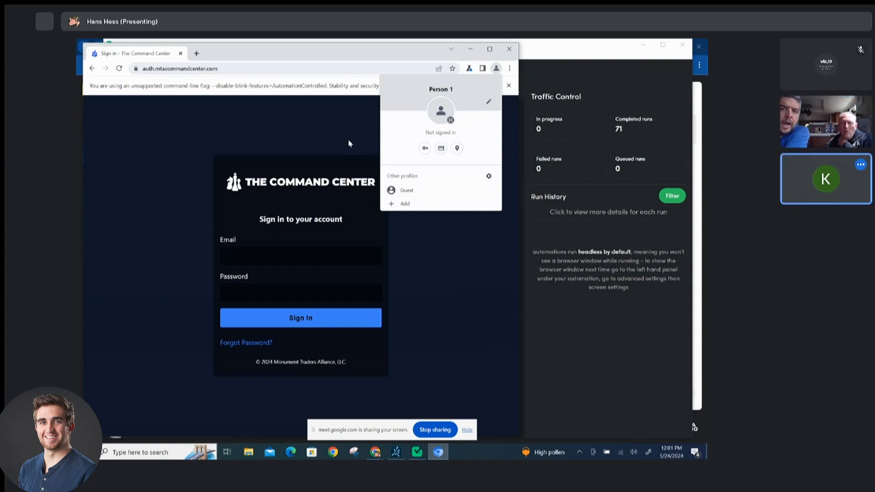
{"action": "left_click", "coordinate": [370, 156]}
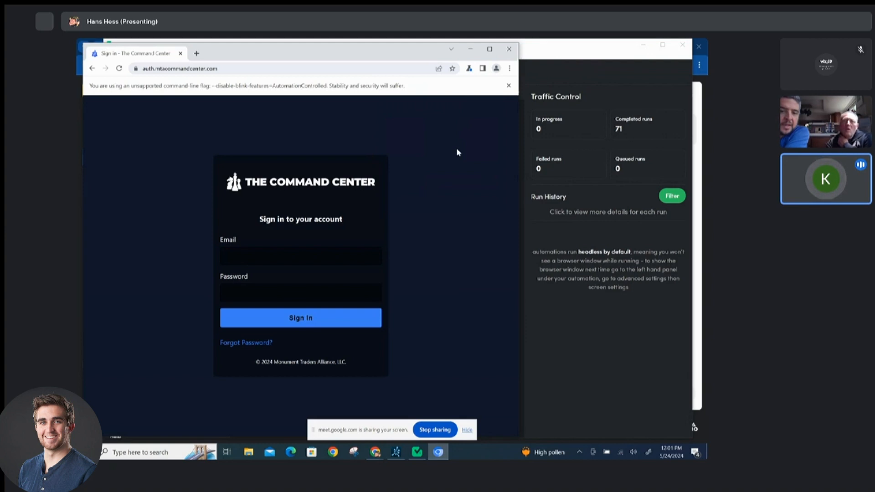
{"action": "left_click", "coordinate": [496, 68]}
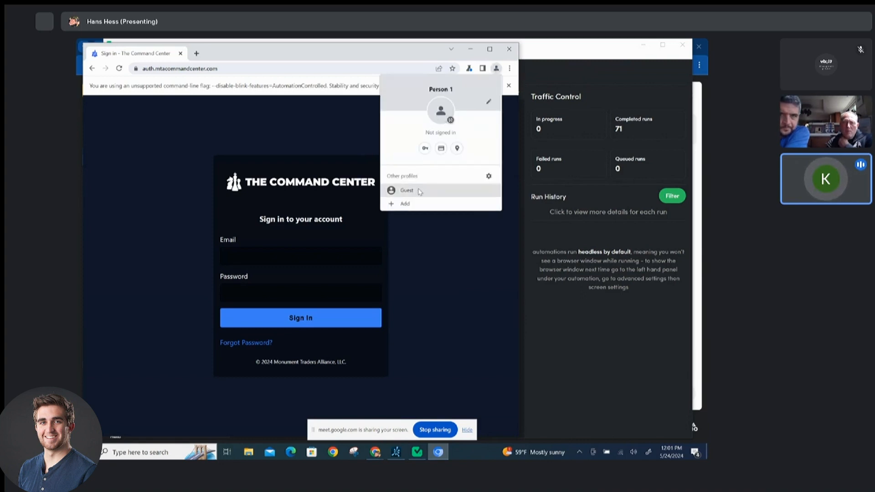
{"action": "left_click", "coordinate": [347, 166]}
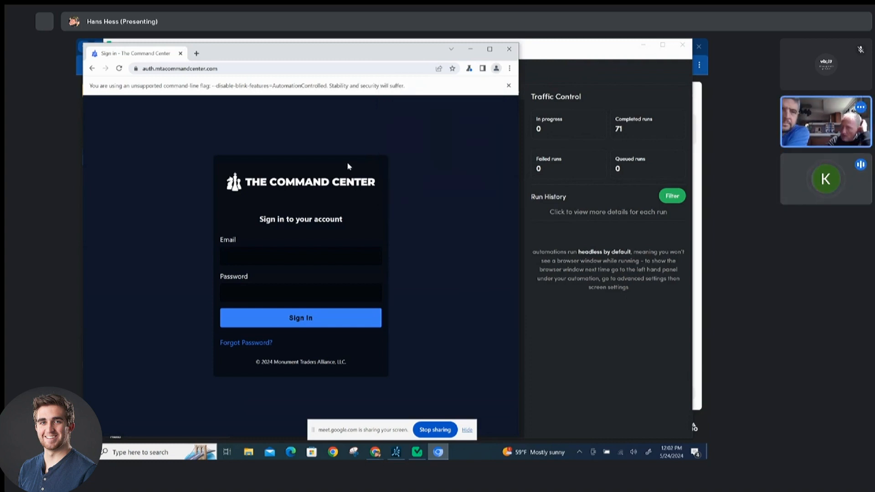
{"action": "left_click", "coordinate": [284, 239]}
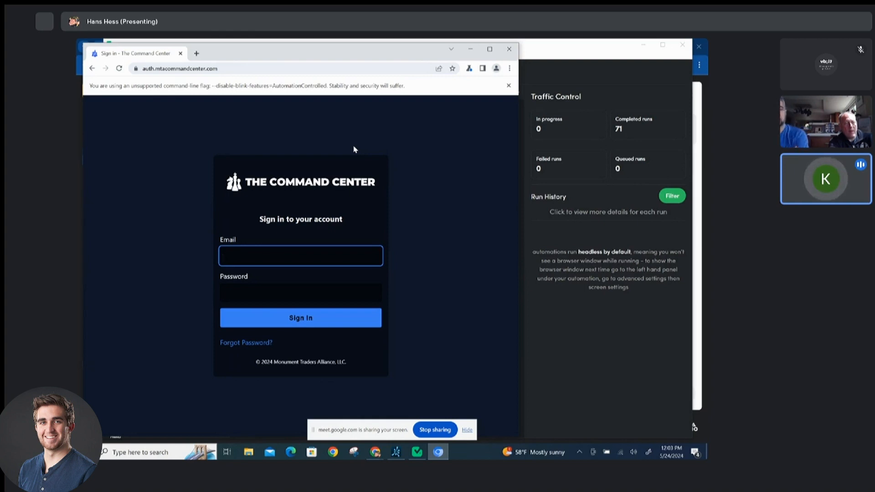
Open the Loom link shared in the meeting chat, then return to the meeting tab.
{"action": "key", "text": "alt+Tab"}
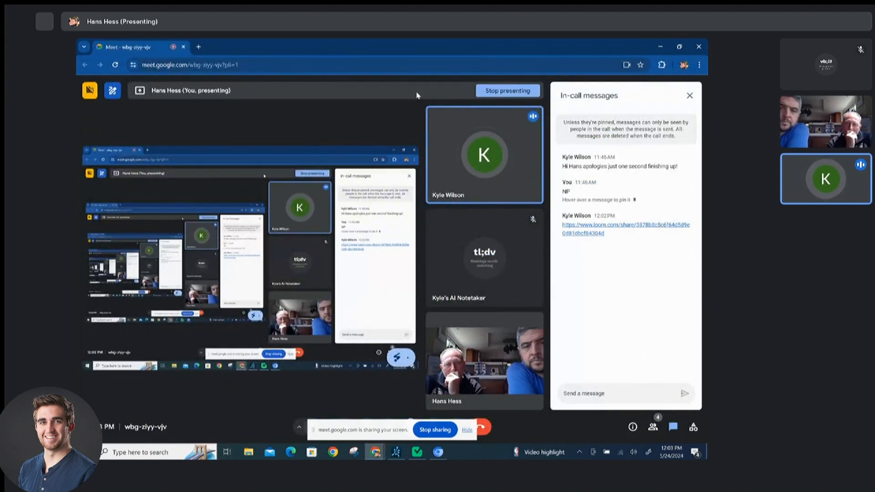
{"action": "left_click", "coordinate": [571, 236]}
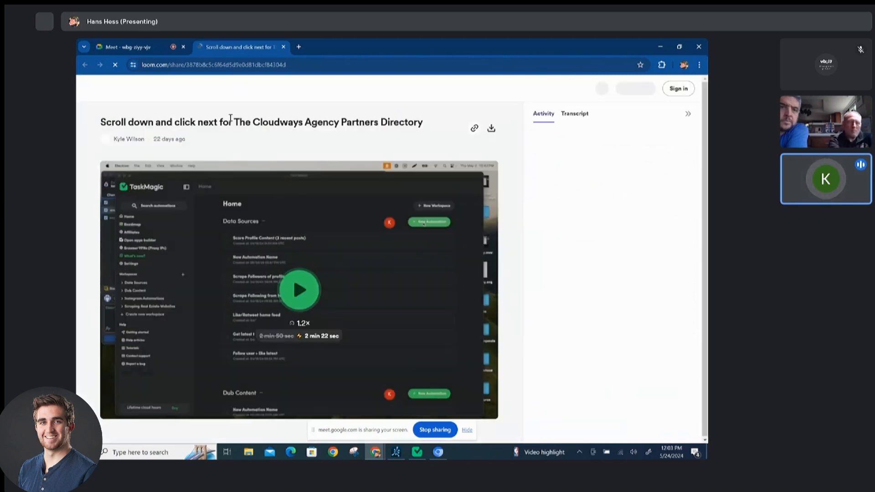
{"action": "left_click", "coordinate": [141, 49]}
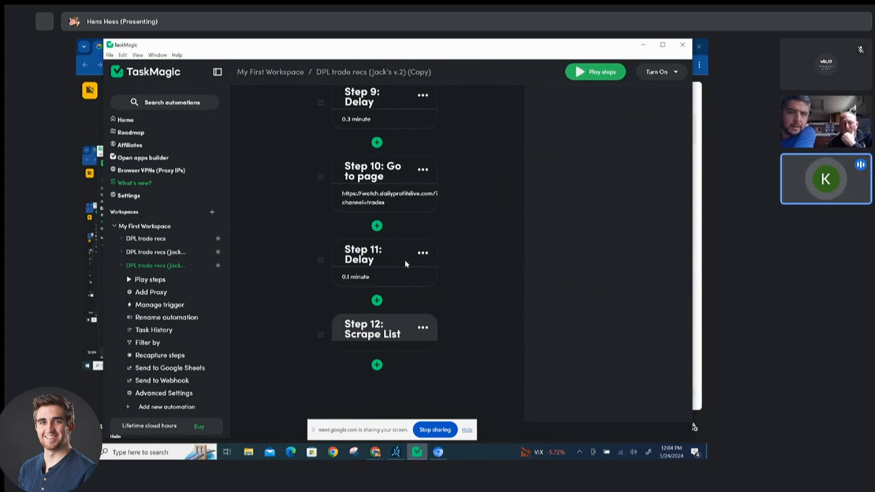
Duplicate the Step 11 delay in the automation.
{"action": "left_click", "coordinate": [422, 258]}
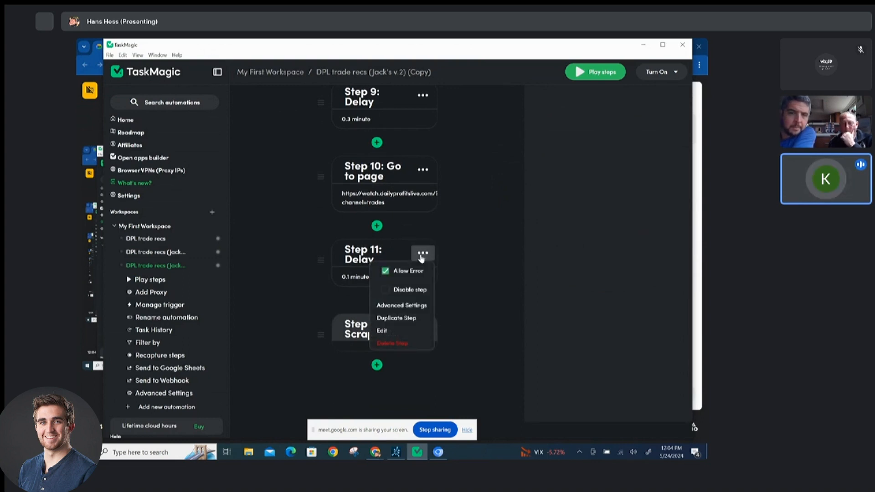
{"action": "left_click", "coordinate": [392, 318]}
{"action": "scroll", "coordinate": [376, 345], "scroll_direction": "down", "scroll_amount": 3}
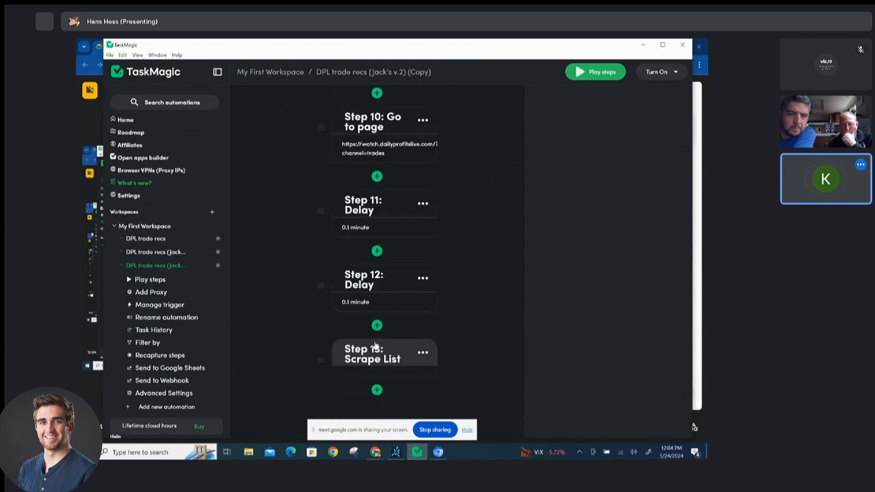
Delete the duplicated Step 12 delay.
{"action": "left_click", "coordinate": [422, 250]}
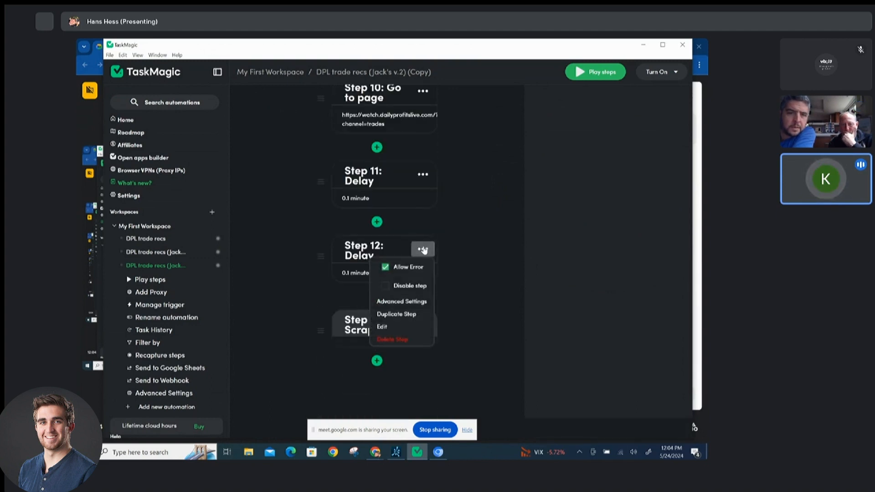
{"action": "left_click", "coordinate": [394, 339]}
{"action": "scroll", "coordinate": [381, 320], "scroll_direction": "up", "scroll_amount": 1}
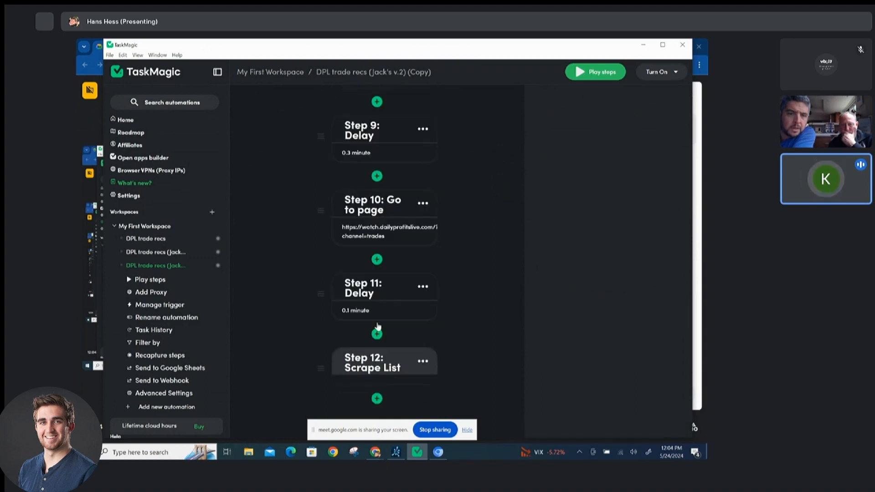
Add a Filter step after the Scrape List step and close its editor.
{"action": "left_click", "coordinate": [377, 399]}
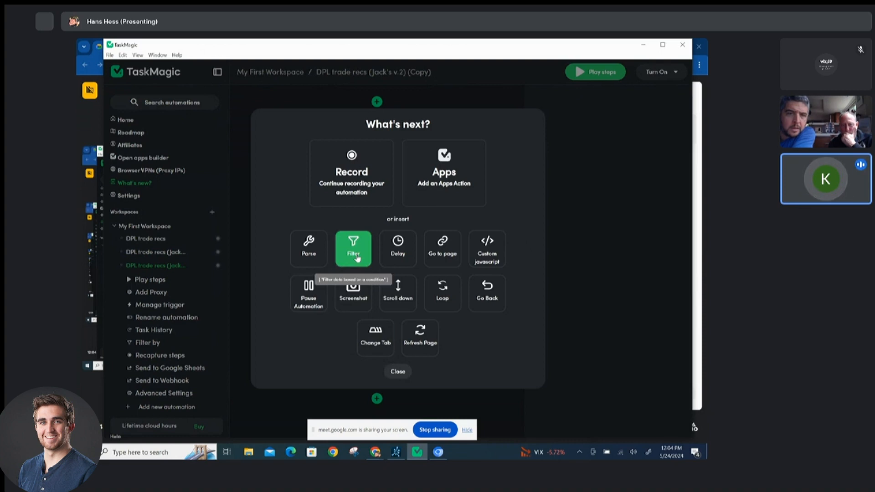
{"action": "left_click", "coordinate": [356, 252]}
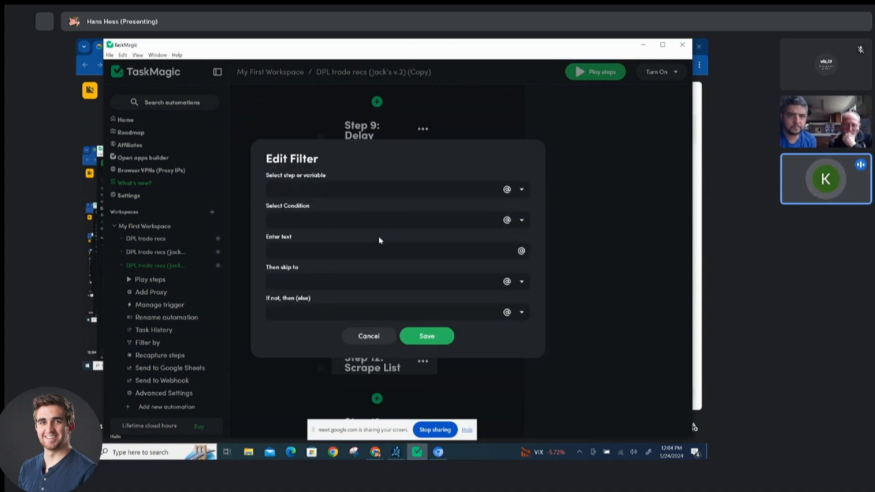
{"action": "left_click", "coordinate": [364, 290]}
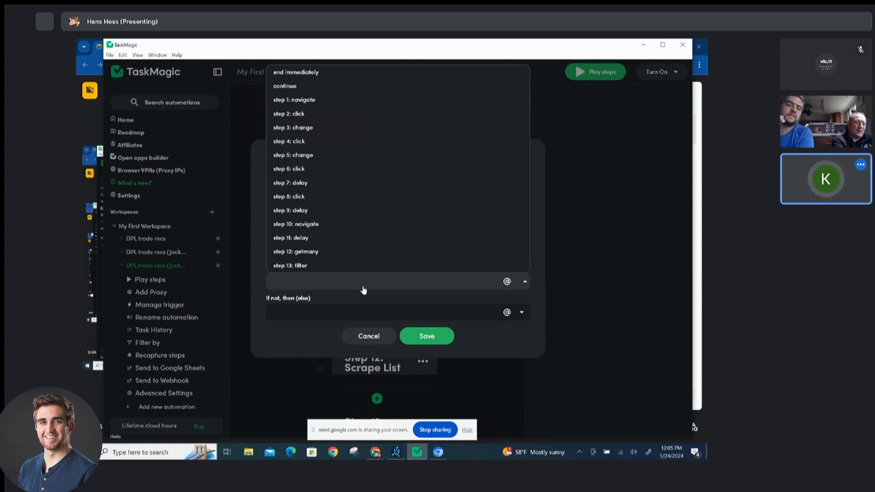
{"action": "left_click", "coordinate": [368, 336]}
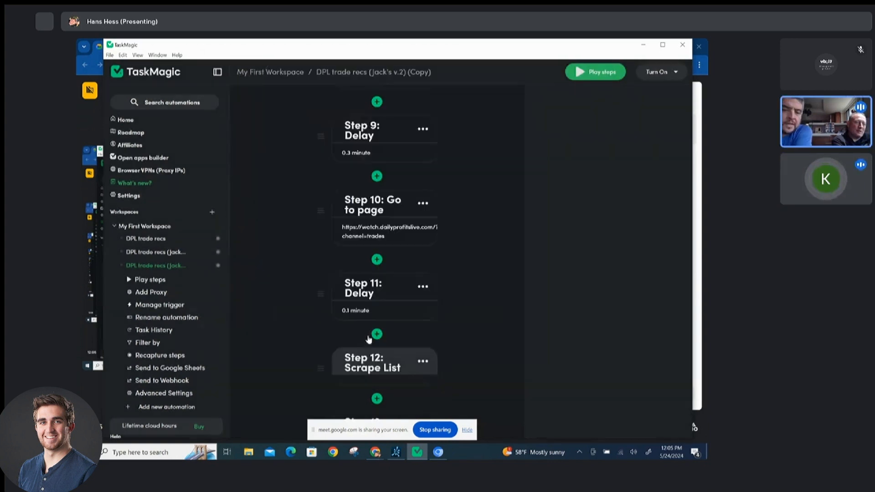
Delete the Step 13 filter.
{"action": "scroll", "coordinate": [394, 336], "scroll_direction": "down", "scroll_amount": 1}
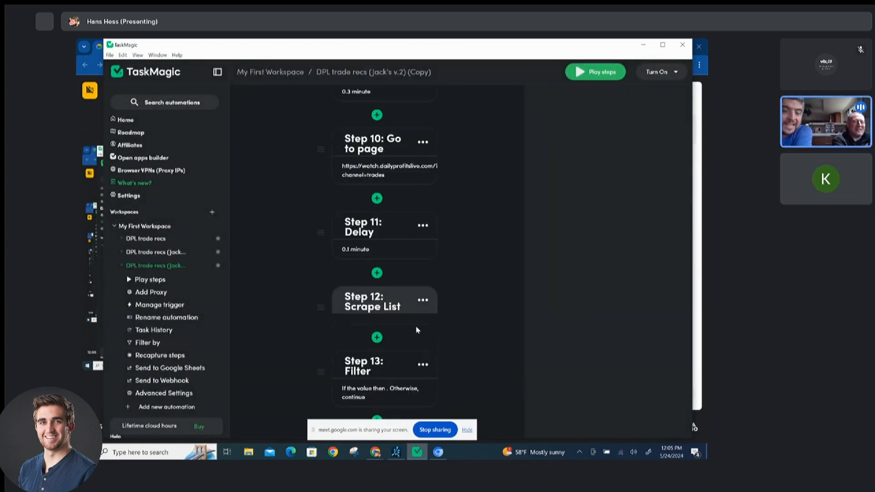
{"action": "scroll", "coordinate": [416, 330], "scroll_direction": "down", "scroll_amount": 1}
{"action": "left_click", "coordinate": [423, 307]}
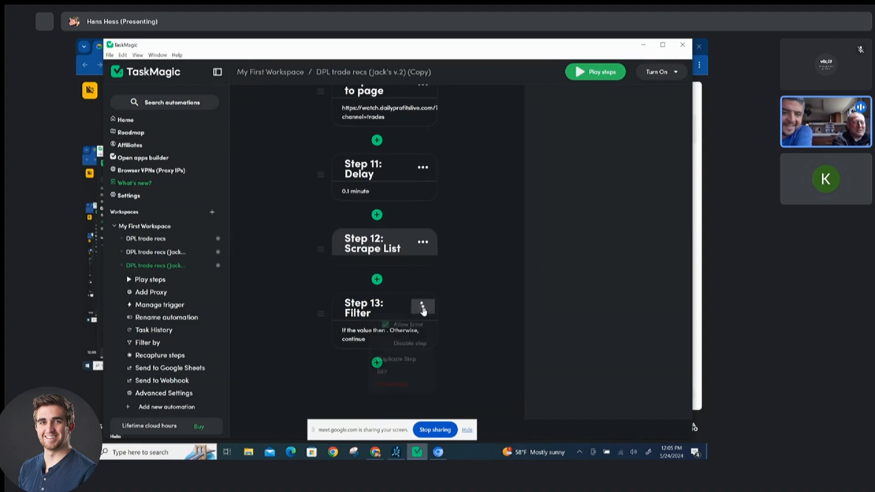
{"action": "left_click", "coordinate": [392, 384]}
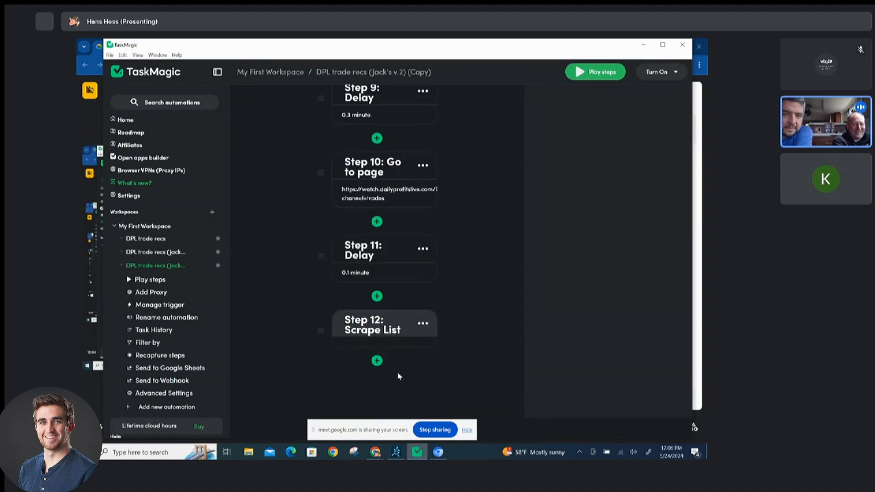
Enable a maximum runtime for the automation and set it to 3600 seconds, then save.
{"action": "left_click", "coordinate": [422, 325]}
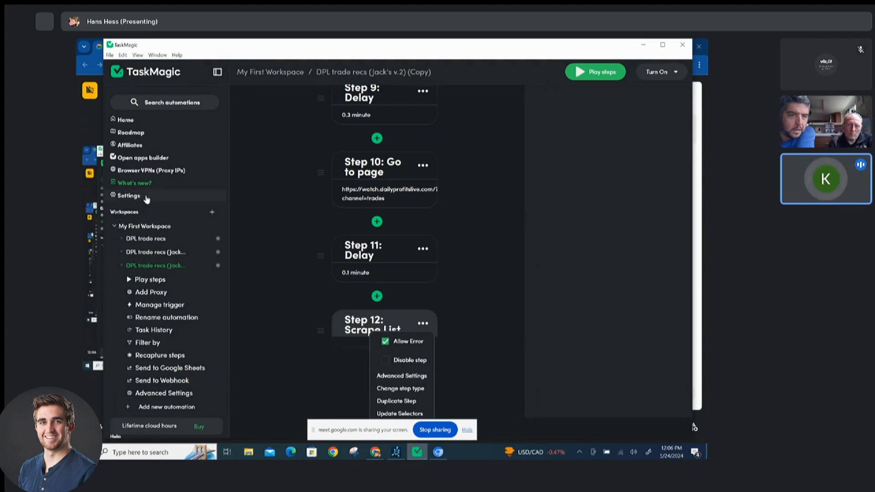
{"action": "scroll", "coordinate": [167, 277], "scroll_direction": "down", "scroll_amount": 2}
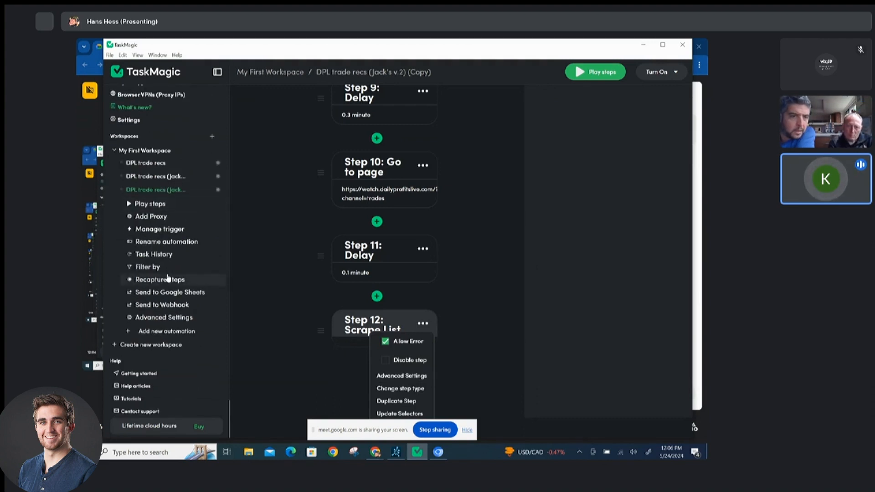
{"action": "left_click", "coordinate": [168, 320]}
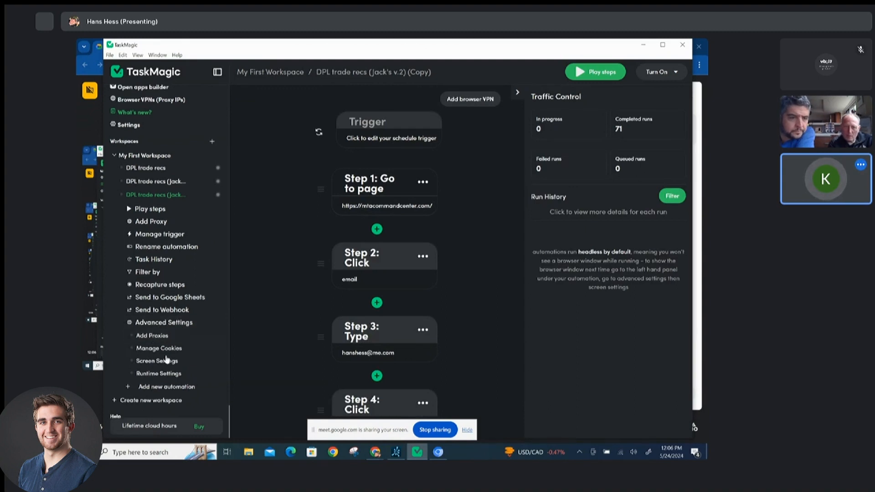
{"action": "left_click", "coordinate": [165, 374]}
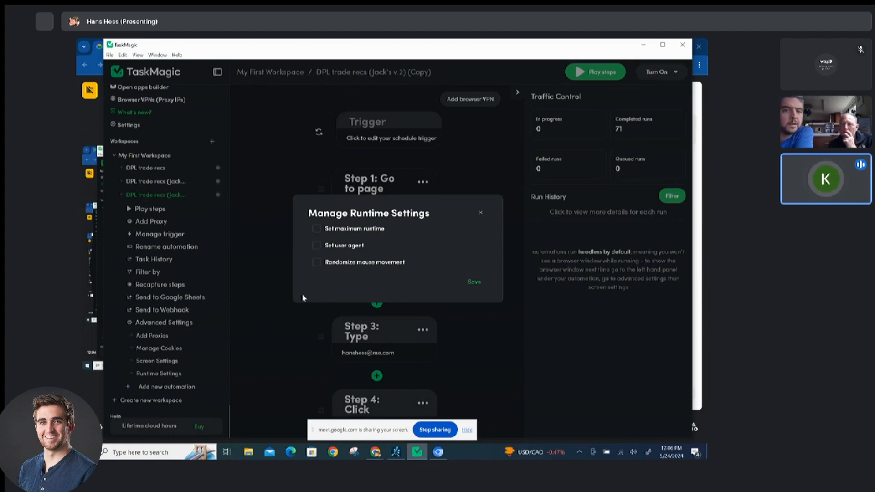
{"action": "left_click", "coordinate": [335, 229]}
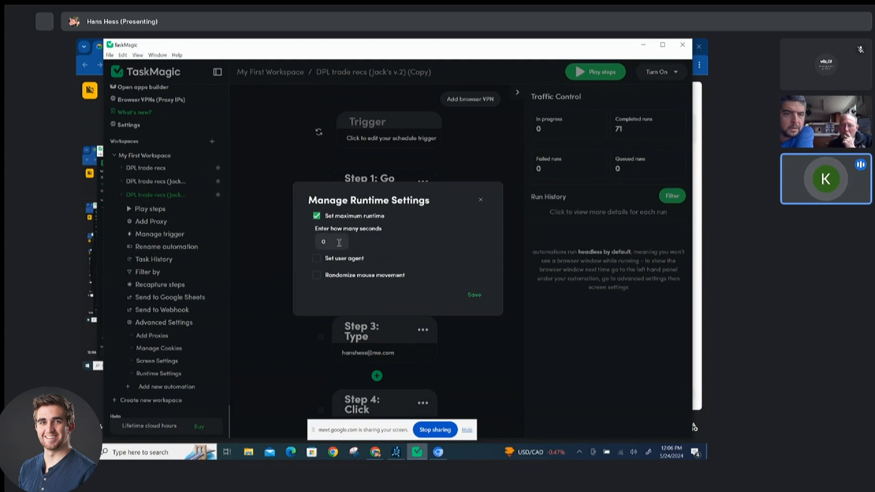
{"action": "left_click", "coordinate": [338, 243]}
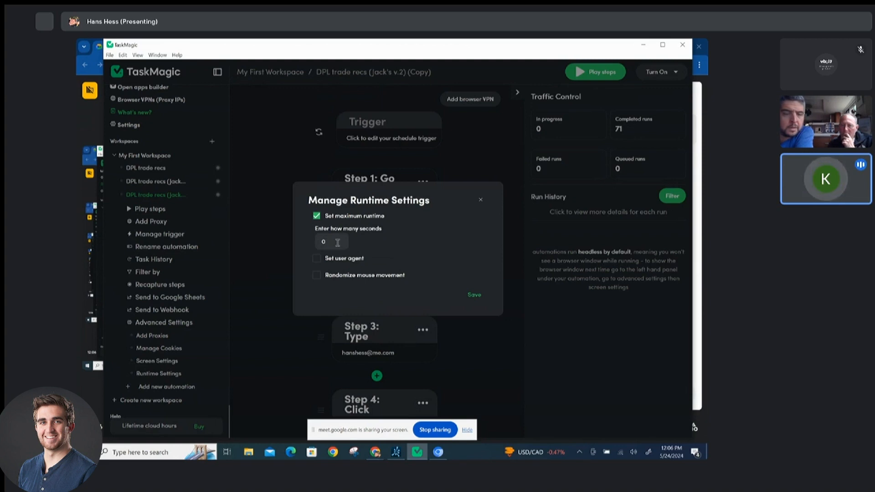
{"action": "type", "text": "3600"}
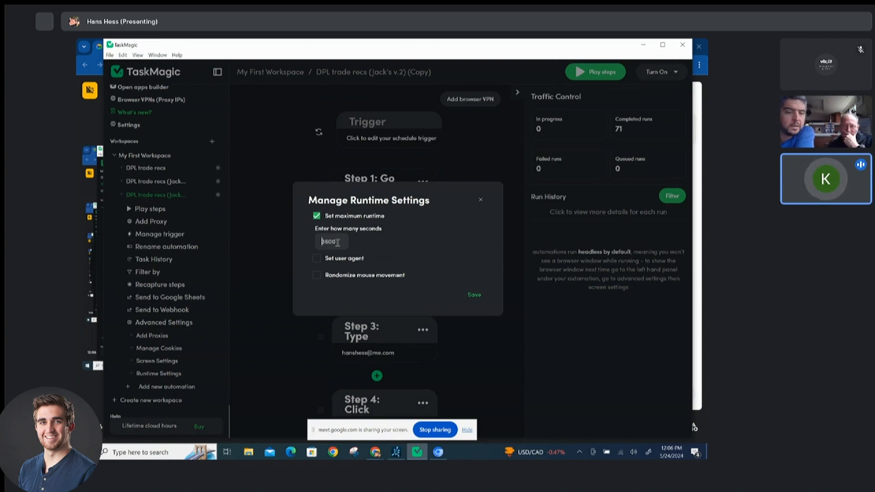
{"action": "key", "text": "BackSpace"}
{"action": "key", "text": "BackSpace"}
{"action": "type", "text": "00"}
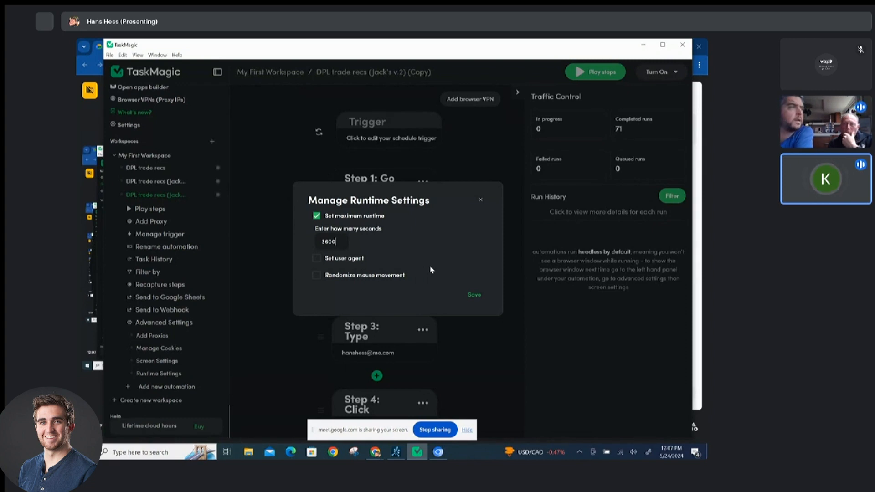
{"action": "left_click", "coordinate": [473, 294]}
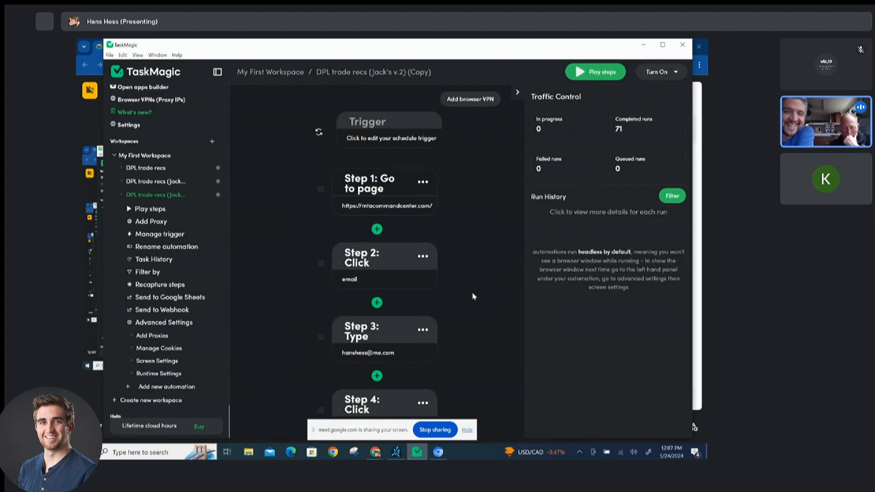
Open the selector editor of the Step 12 Scrape List.
{"action": "scroll", "coordinate": [473, 296], "scroll_direction": "down", "scroll_amount": 10}
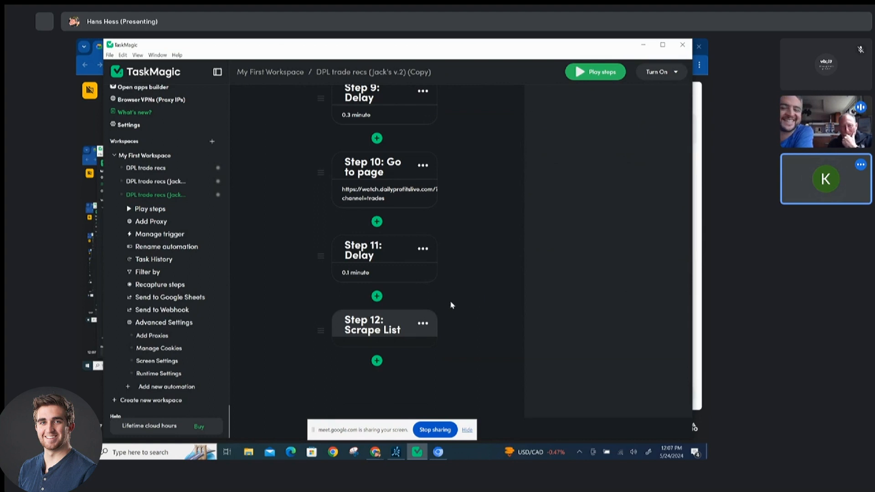
{"action": "left_click", "coordinate": [423, 325]}
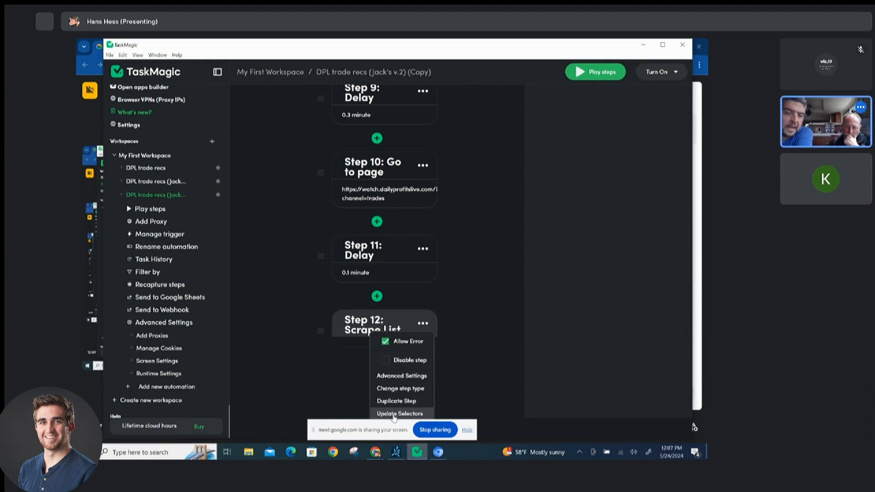
{"action": "left_click", "coordinate": [394, 417]}
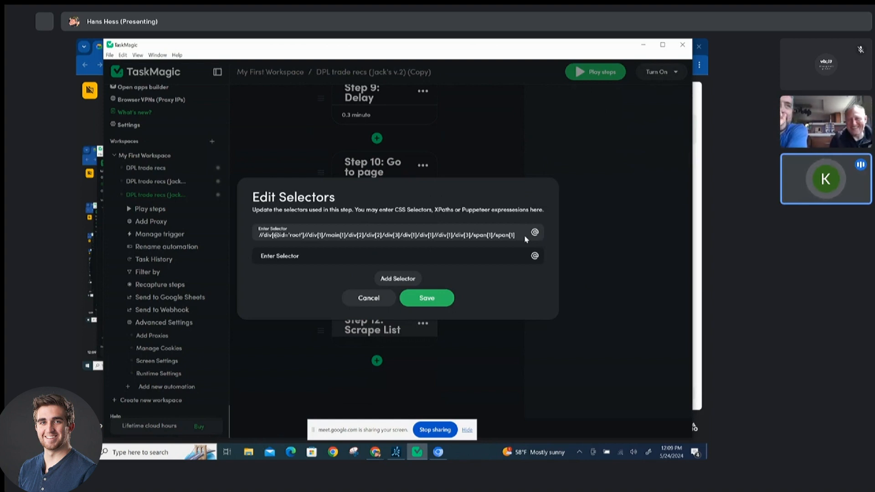
Switch to Google Meet and open the custom JavaScript help article linked in the meeting chat.
{"action": "key", "text": "alt+Tab"}
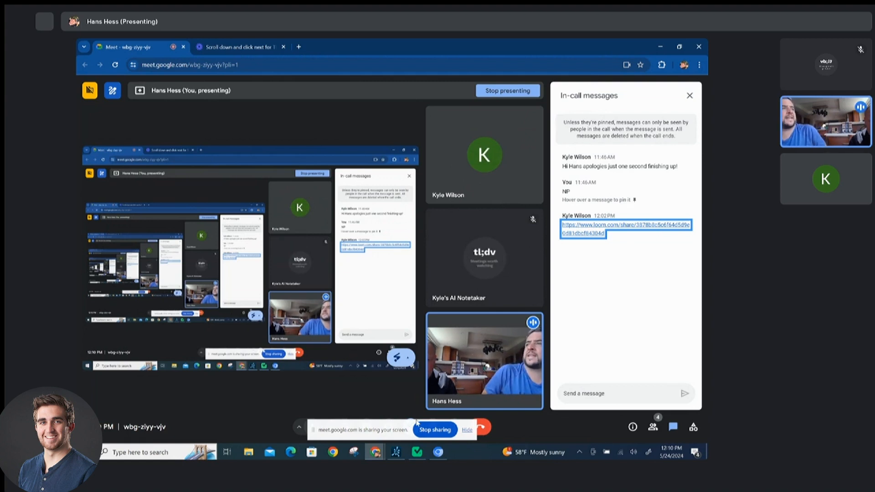
{"action": "mouse_move", "coordinate": [496, 258]}
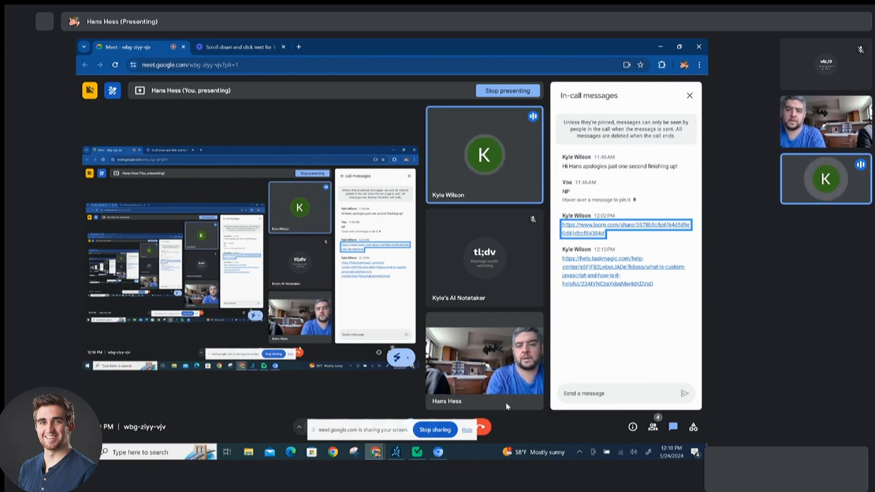
{"action": "left_click", "coordinate": [600, 269]}
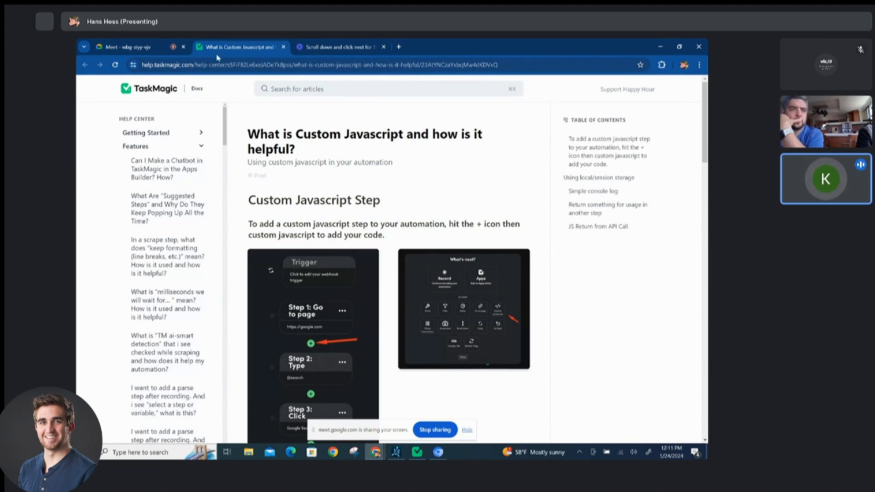
{"action": "left_click", "coordinate": [135, 48]}
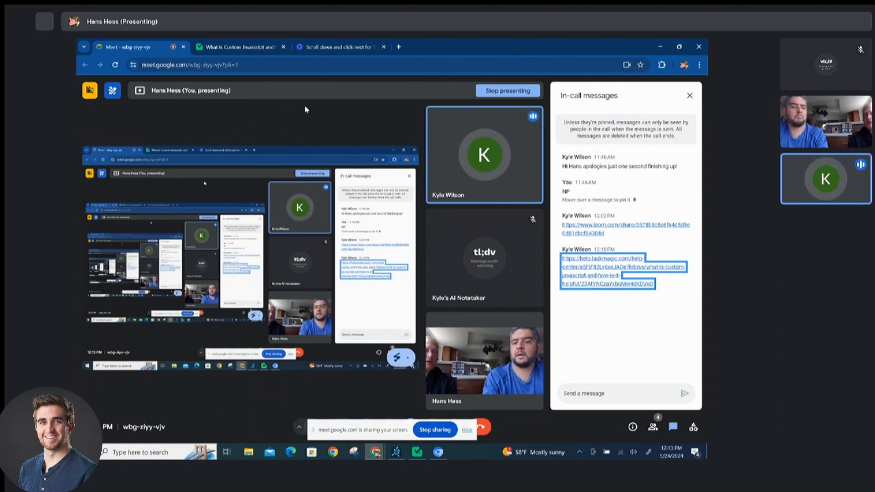
Return to TaskMagic and close the selector editor without changes.
{"action": "key", "text": "alt+Tab"}
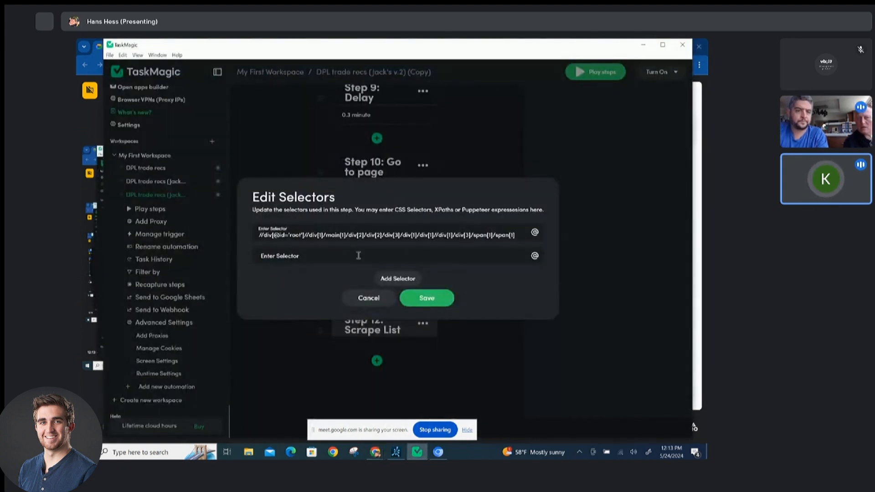
{"action": "left_click", "coordinate": [362, 298]}
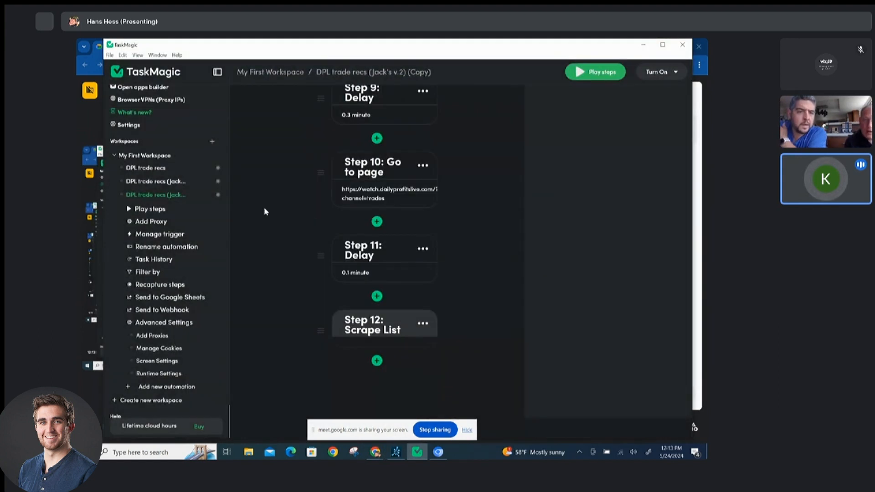
Add a Delay step after the Scrape List step and close its editor without a value.
{"action": "left_click", "coordinate": [377, 361]}
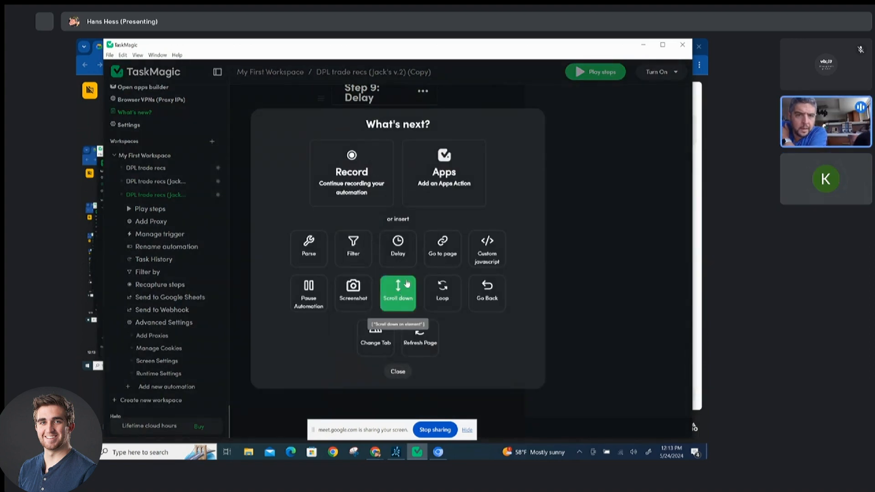
{"action": "left_click", "coordinate": [399, 249]}
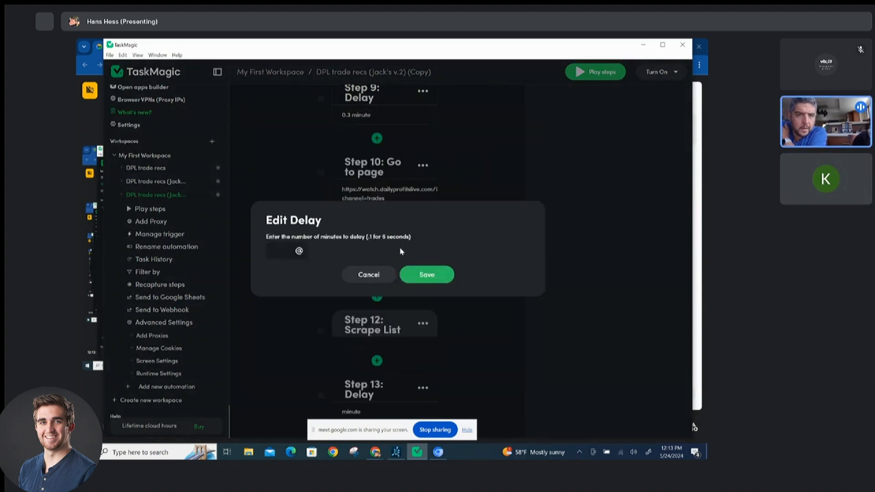
{"action": "left_click", "coordinate": [367, 274]}
{"action": "scroll", "coordinate": [412, 375], "scroll_direction": "down", "scroll_amount": 2}
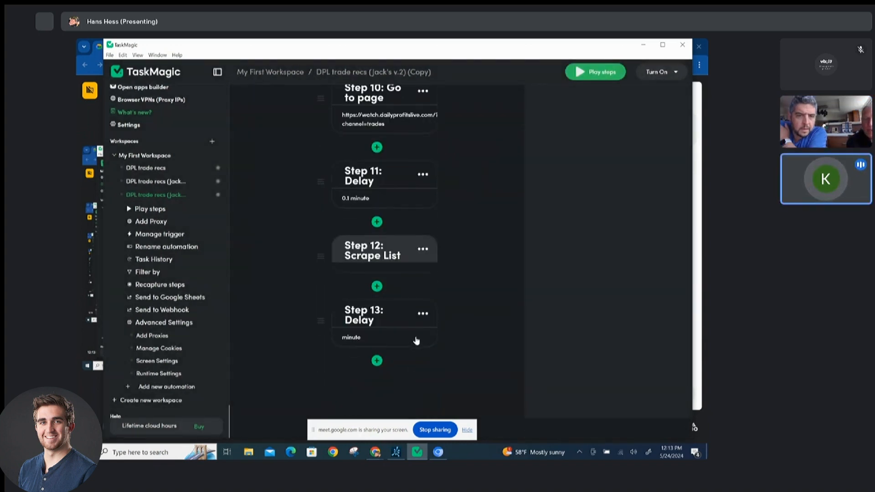
Enable random delays in the advanced settings of the Step 2 Click.
{"action": "scroll", "coordinate": [427, 321], "scroll_direction": "up", "scroll_amount": 15}
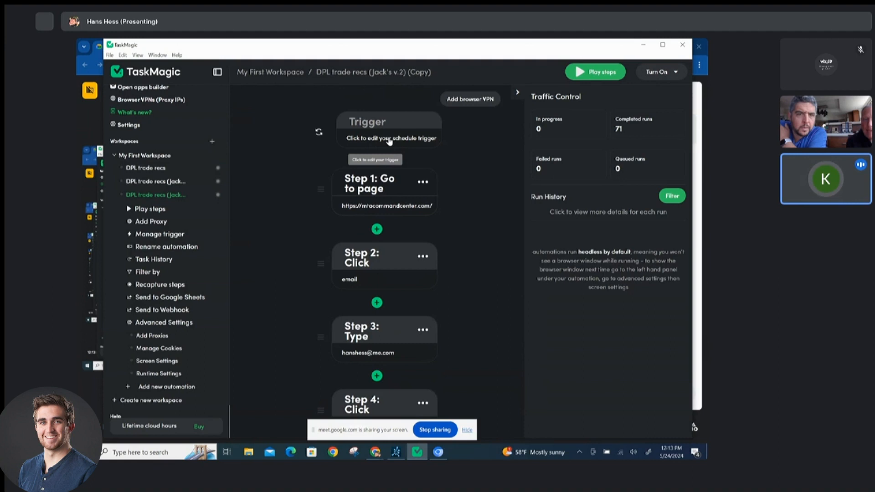
{"action": "left_click", "coordinate": [422, 257]}
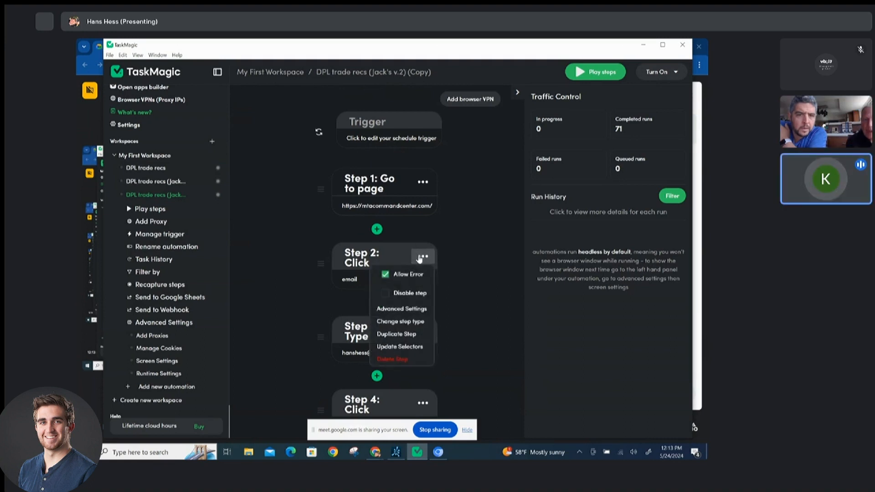
{"action": "left_click", "coordinate": [416, 309]}
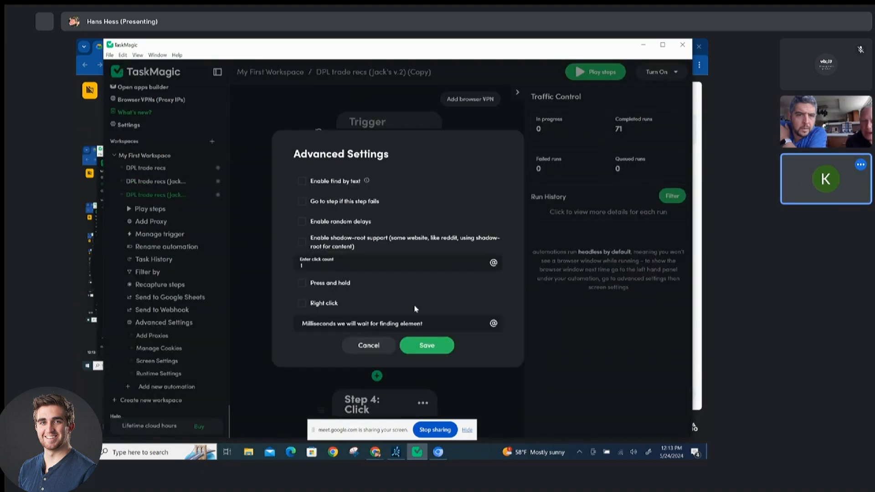
{"action": "left_click", "coordinate": [347, 223]}
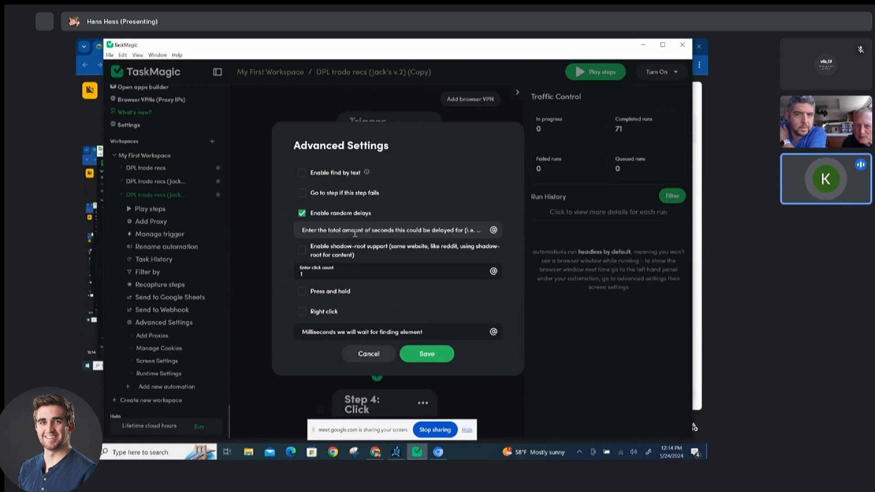